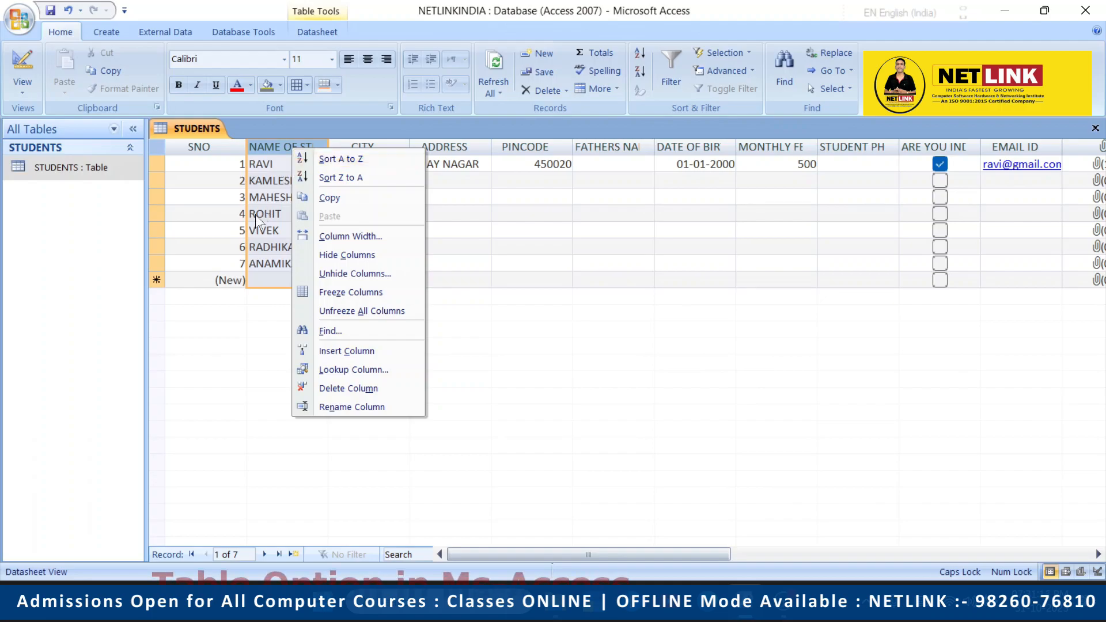
# Step: Narrow the SNO column to about two-thirds of its width so it fits its short serial numbers
pyautogui.click(278, 151)
pyautogui.rightClick(276, 149)
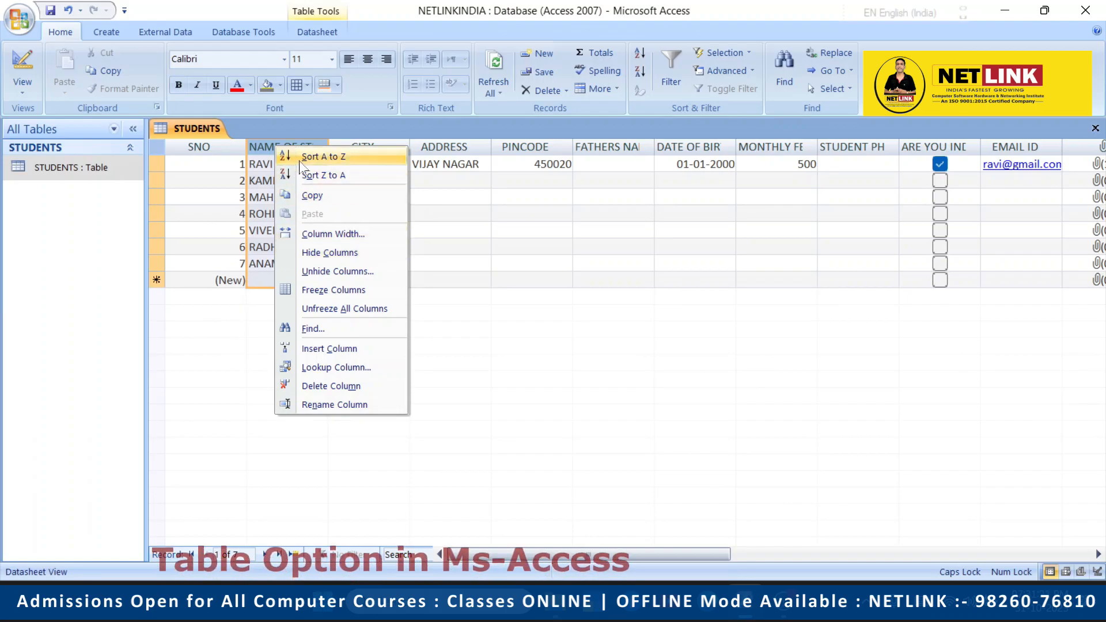
pyautogui.click(247, 146)
pyautogui.moveTo(246, 146); pyautogui.dragTo(219, 147)
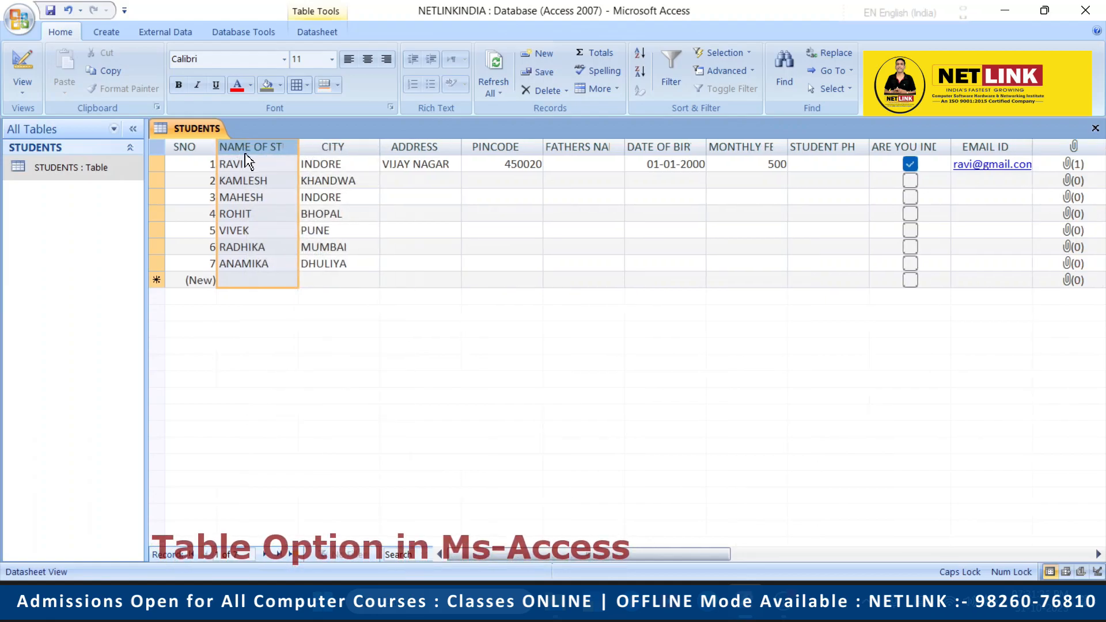
# Step: Sort the STUDENTS records by the student name column from A to Z, and reverse the sort to Z to A
pyautogui.rightClick(248, 154)
pyautogui.click(276, 154)
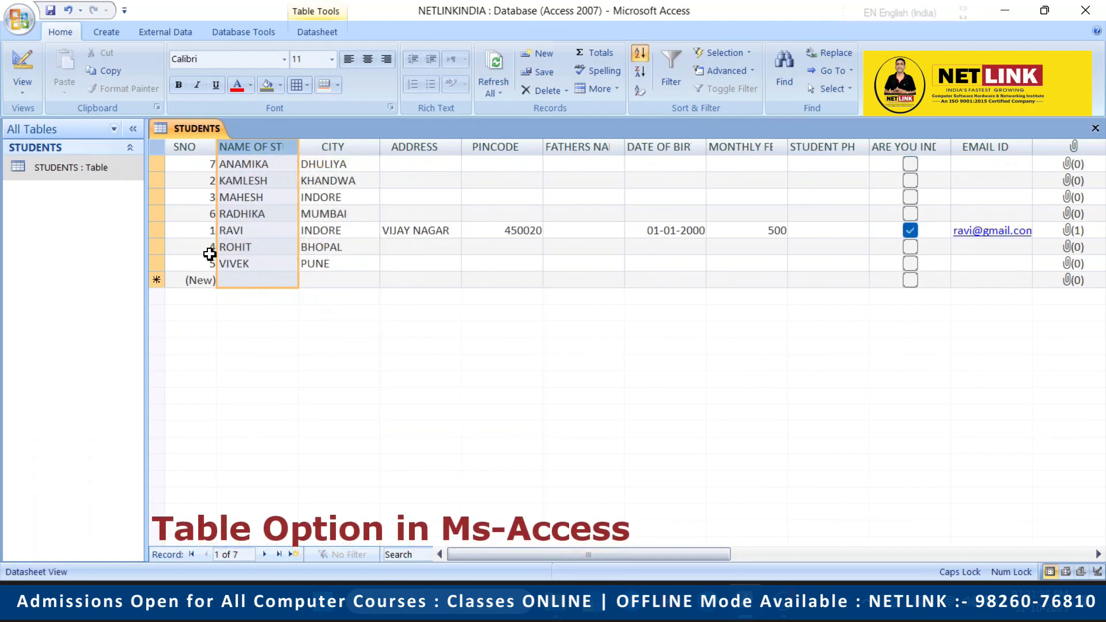
pyautogui.rightClick(239, 148)
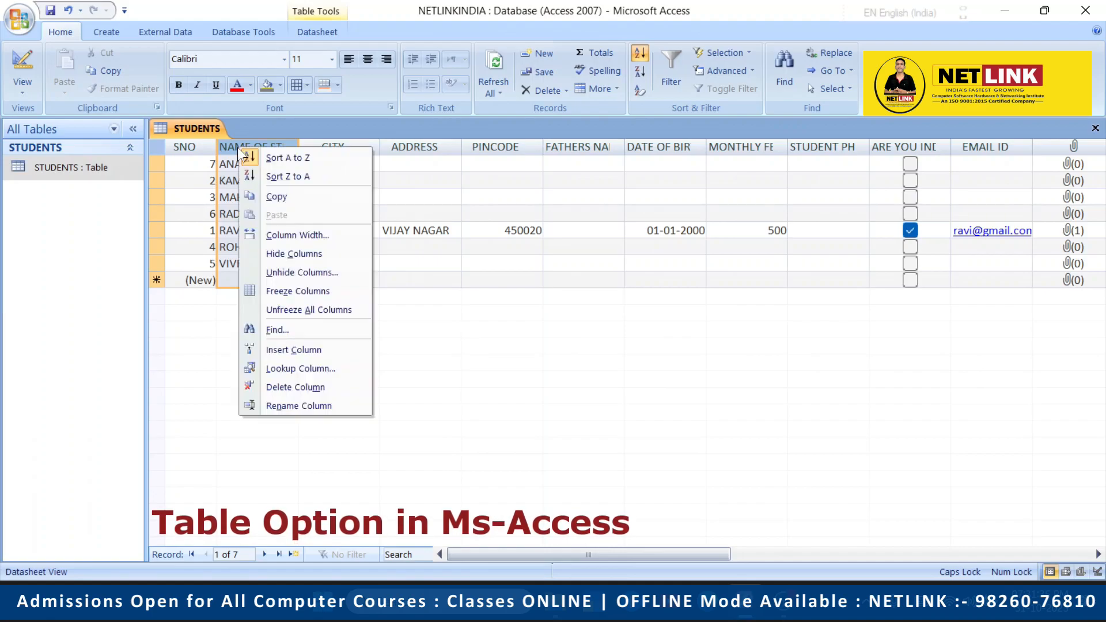
pyautogui.click(256, 176)
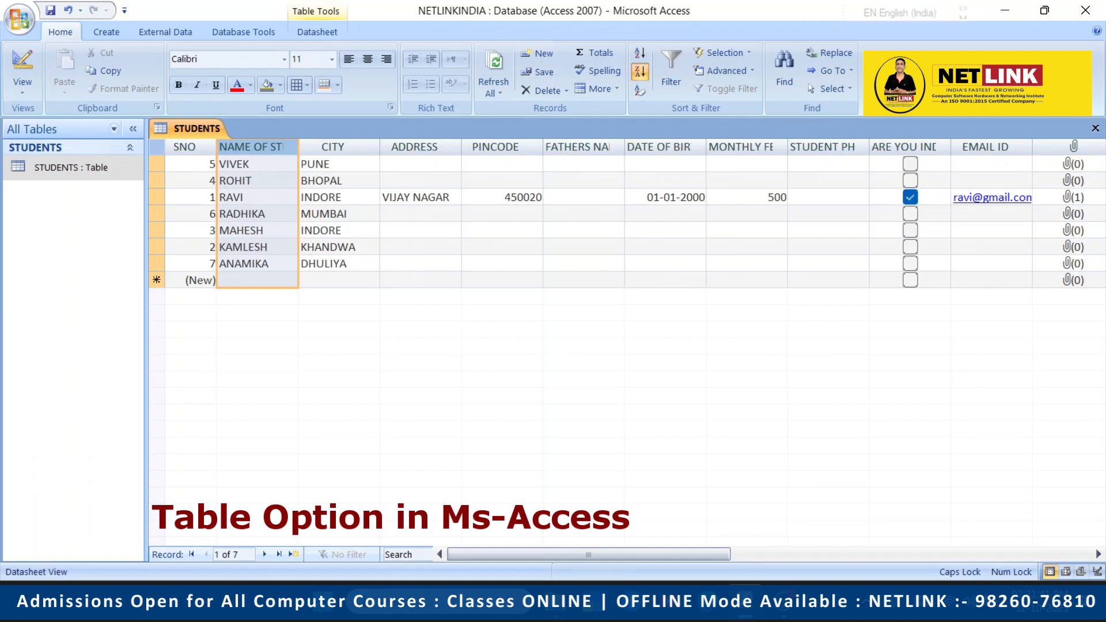
# Step: Sort the records by student name back into A to Z order
pyautogui.rightClick(252, 145)
pyautogui.click(283, 153)
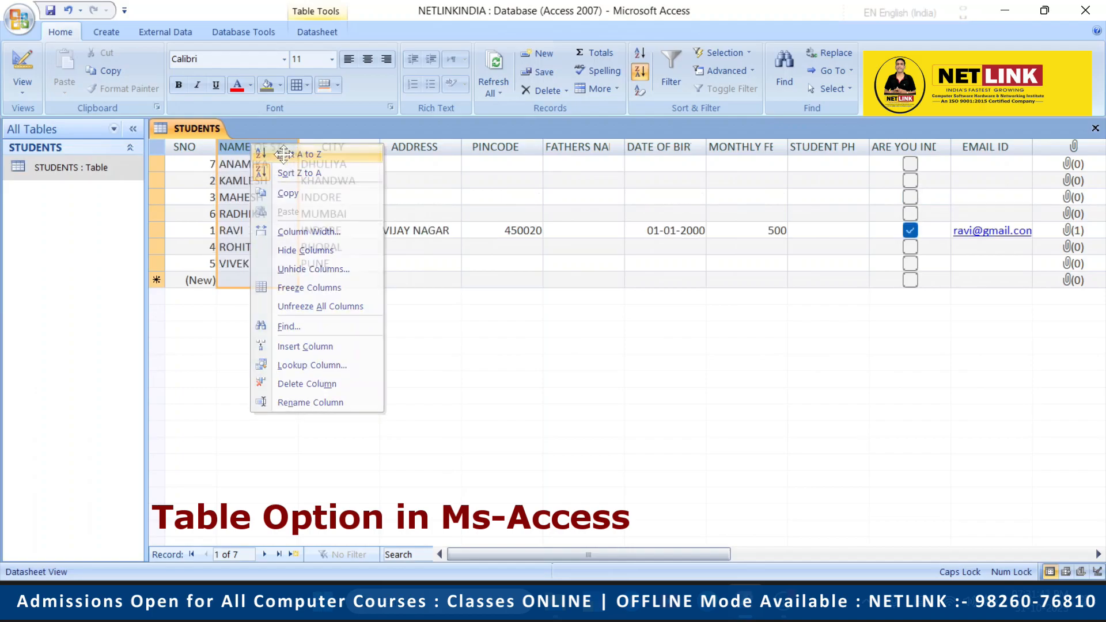
pyautogui.rightClick(257, 148)
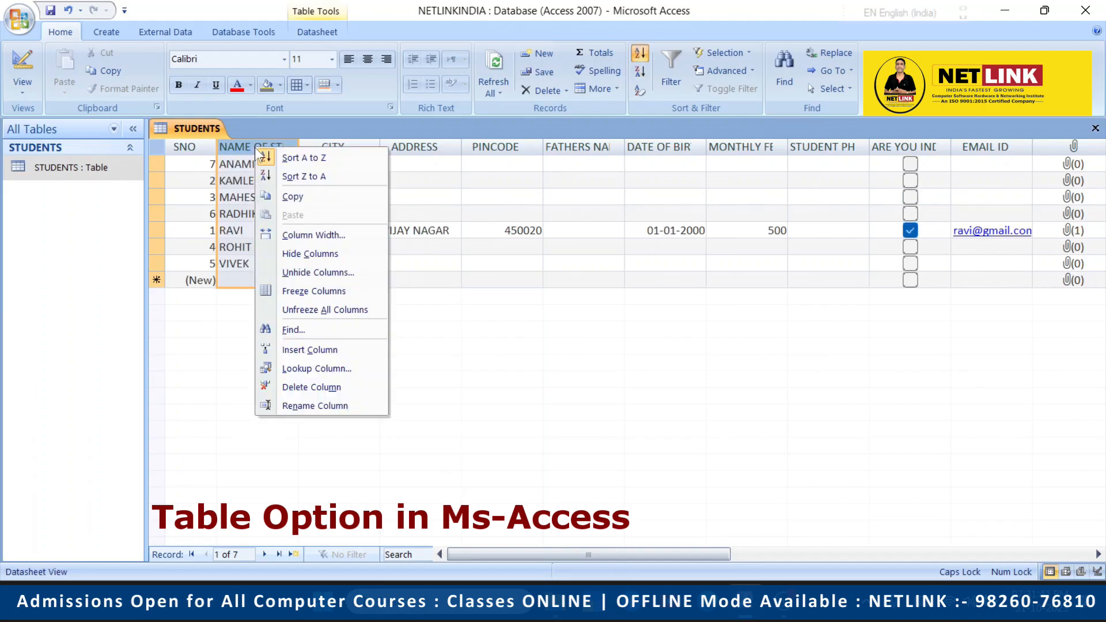
pyautogui.click(291, 165)
# Step: Copy the NAME OF STUDENT column and paste it into the Add New Field column at the end of the table
pyautogui.rightClick(269, 150)
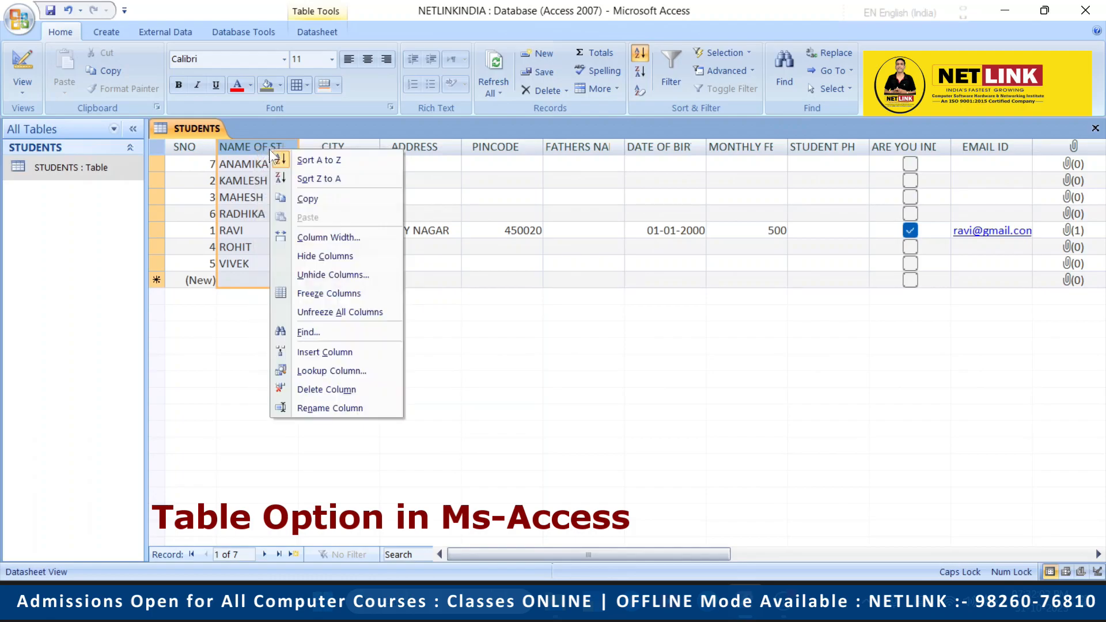
pyautogui.click(291, 199)
pyautogui.moveTo(562, 554); pyautogui.dragTo(770, 551)
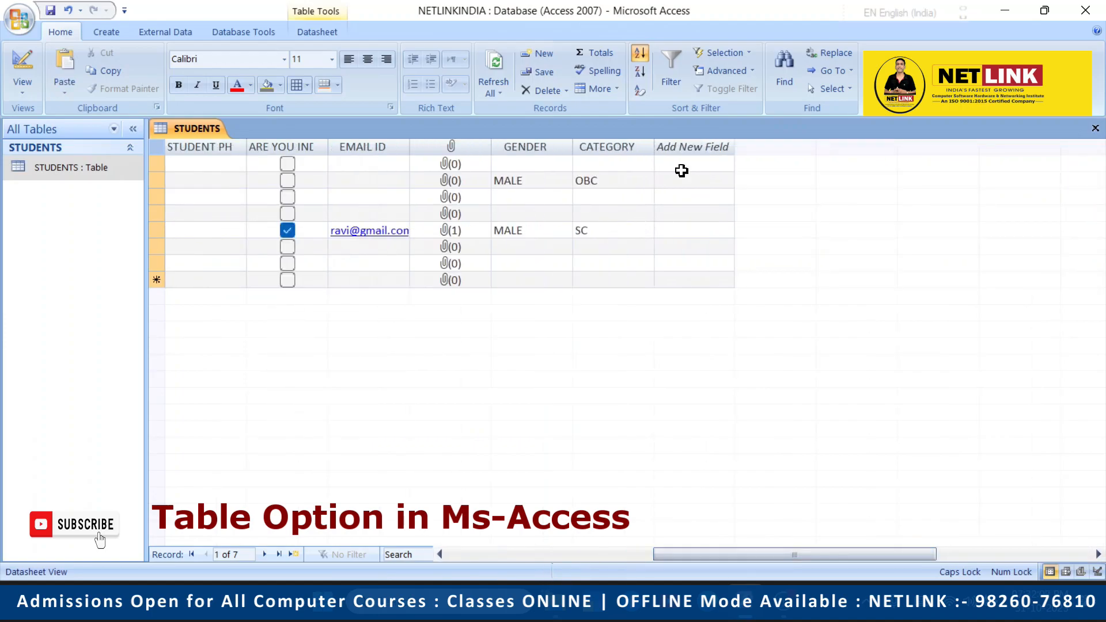
pyautogui.click(684, 151)
pyautogui.rightClick(683, 151)
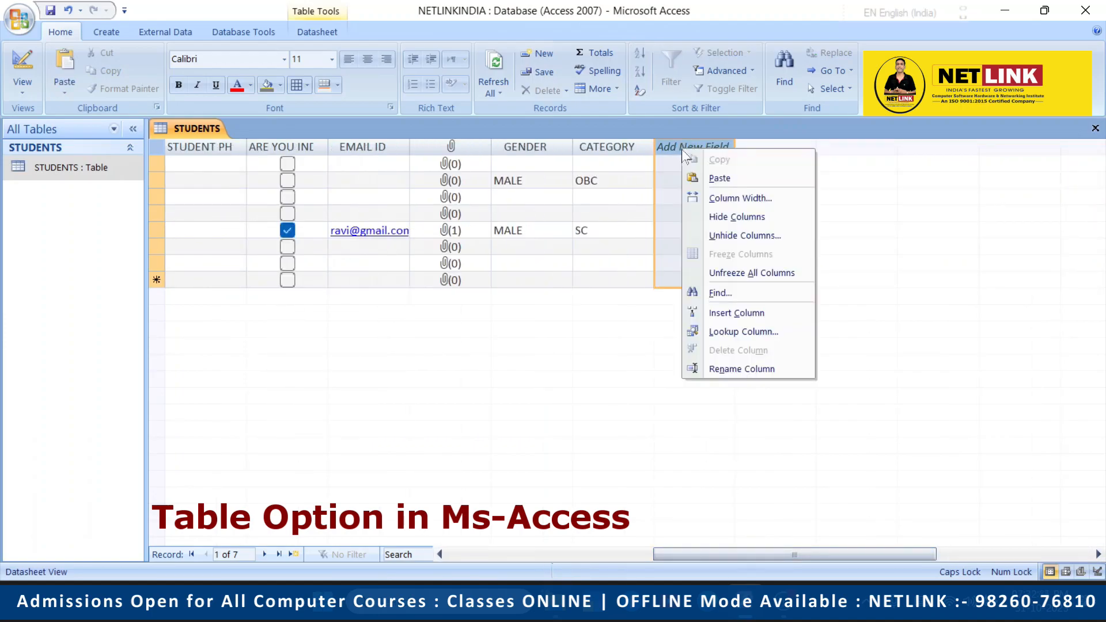
pyautogui.click(714, 178)
pyautogui.click(524, 345)
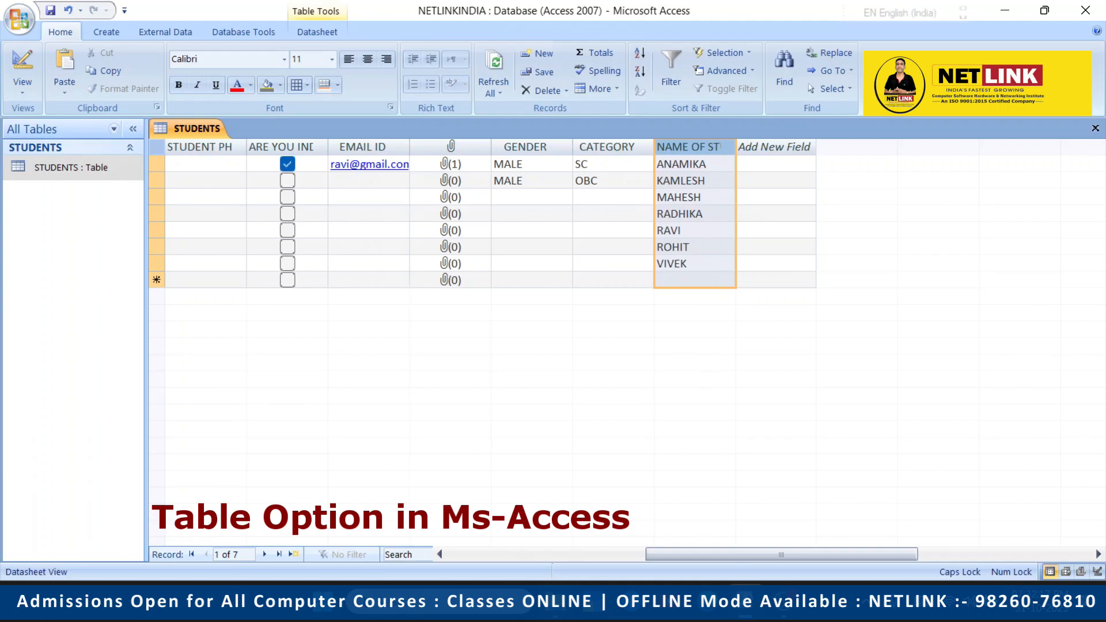
# Step: Permanently delete the duplicate student name column after CATEGORY
pyautogui.rightClick(695, 151)
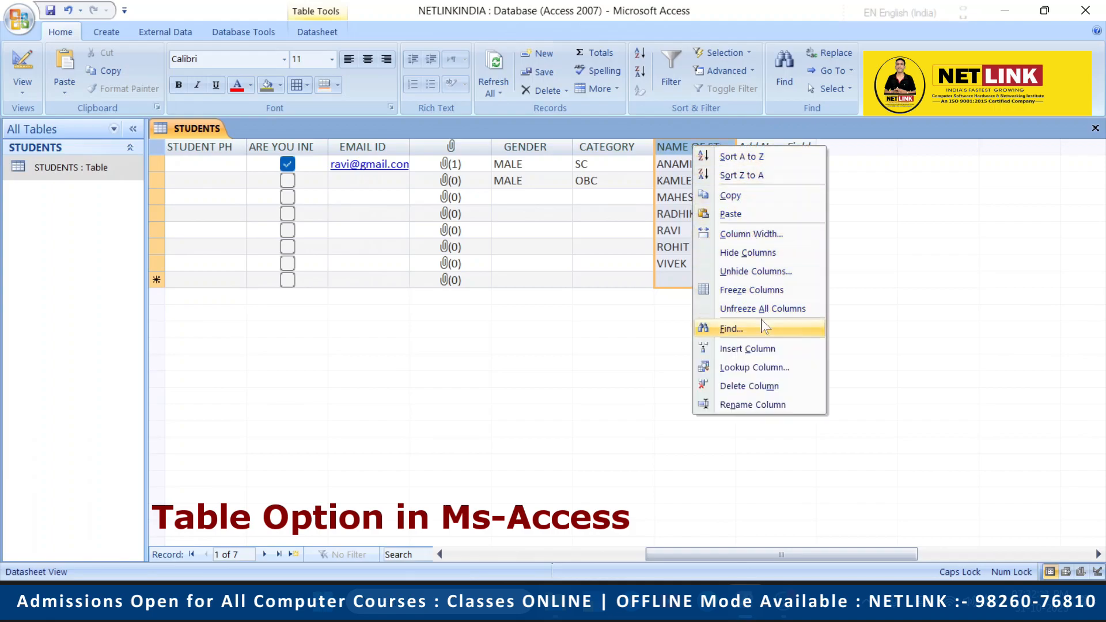
pyautogui.click(740, 386)
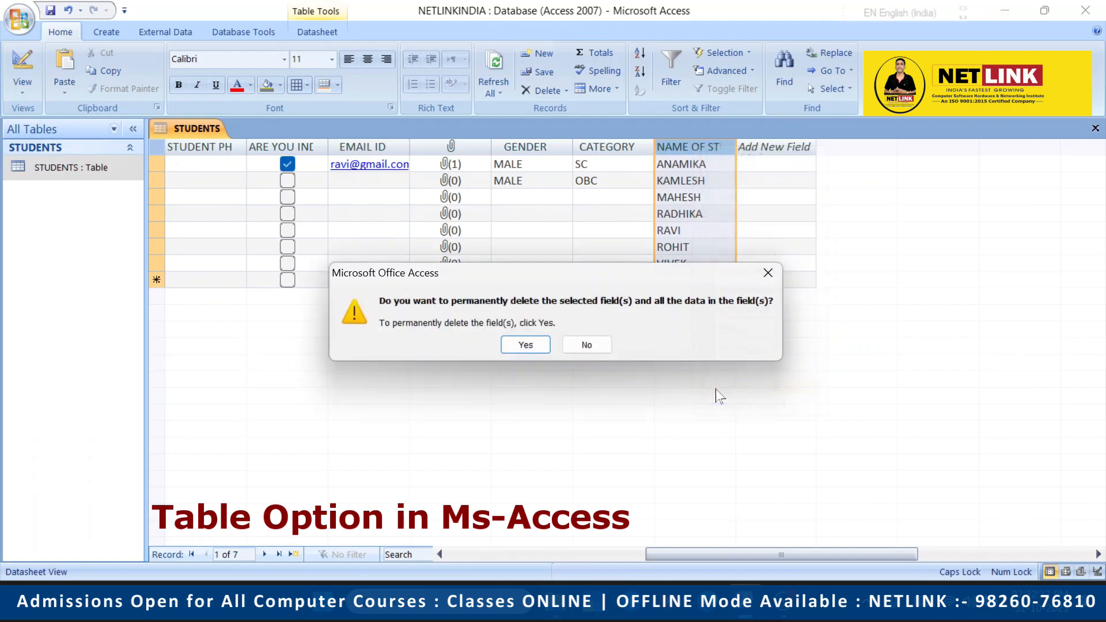
pyautogui.click(530, 349)
pyautogui.moveTo(688, 556); pyautogui.dragTo(496, 564)
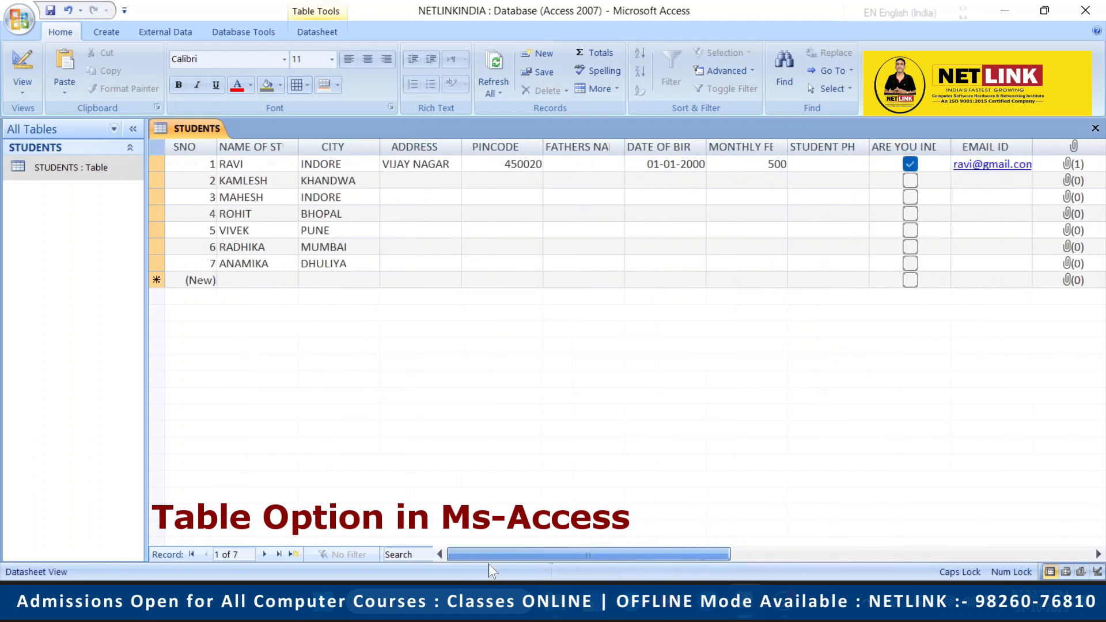
pyautogui.rightClick(75, 169)
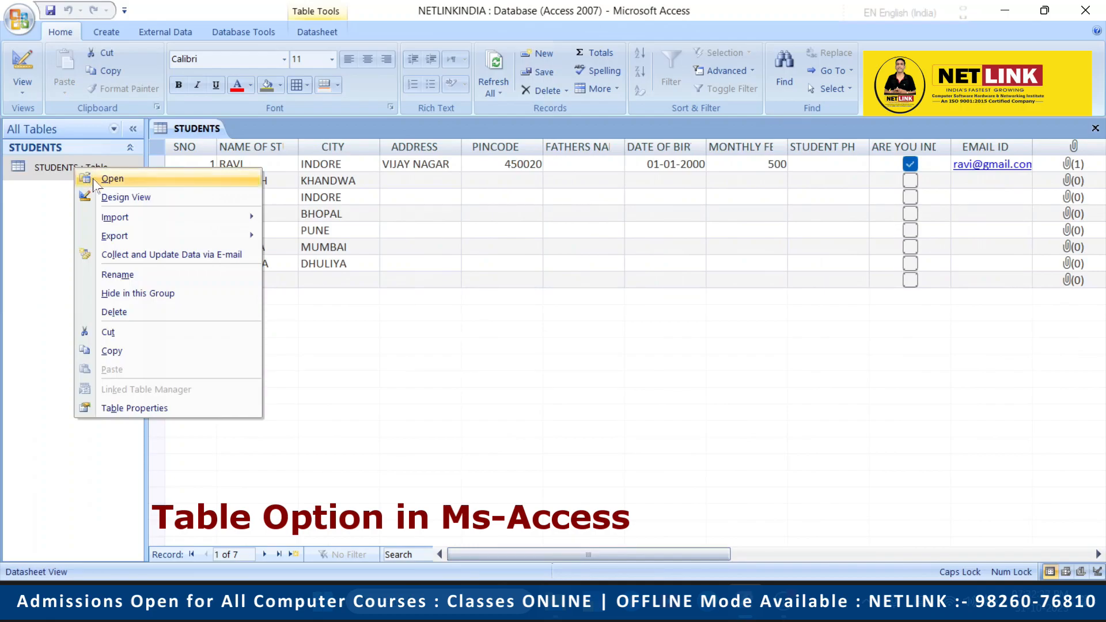
pyautogui.click(272, 148)
pyautogui.rightClick(271, 148)
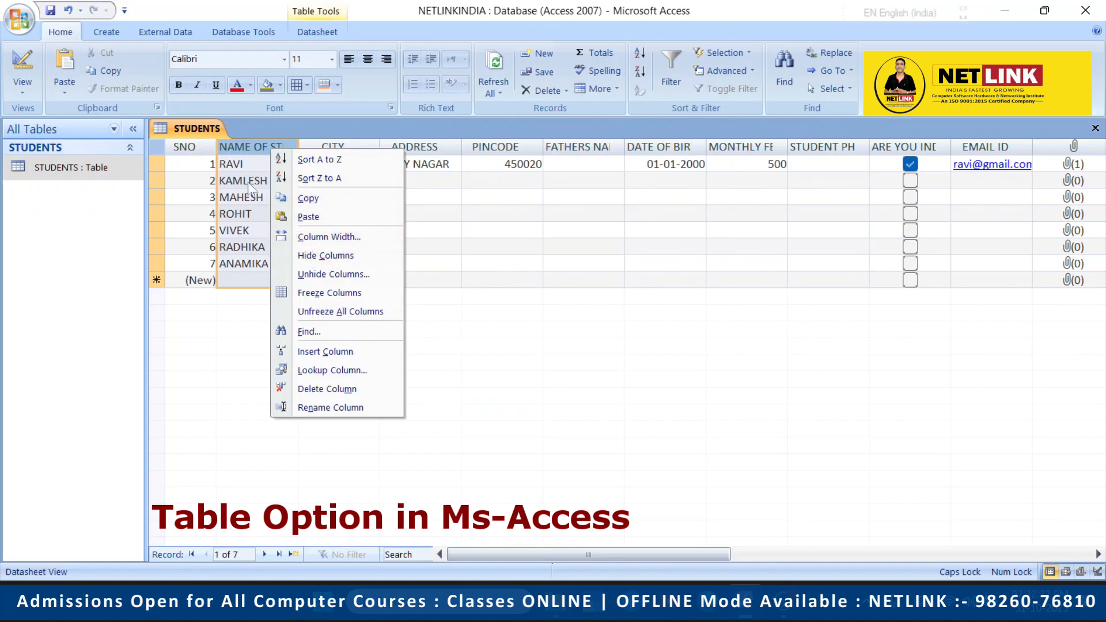
pyautogui.click(273, 149)
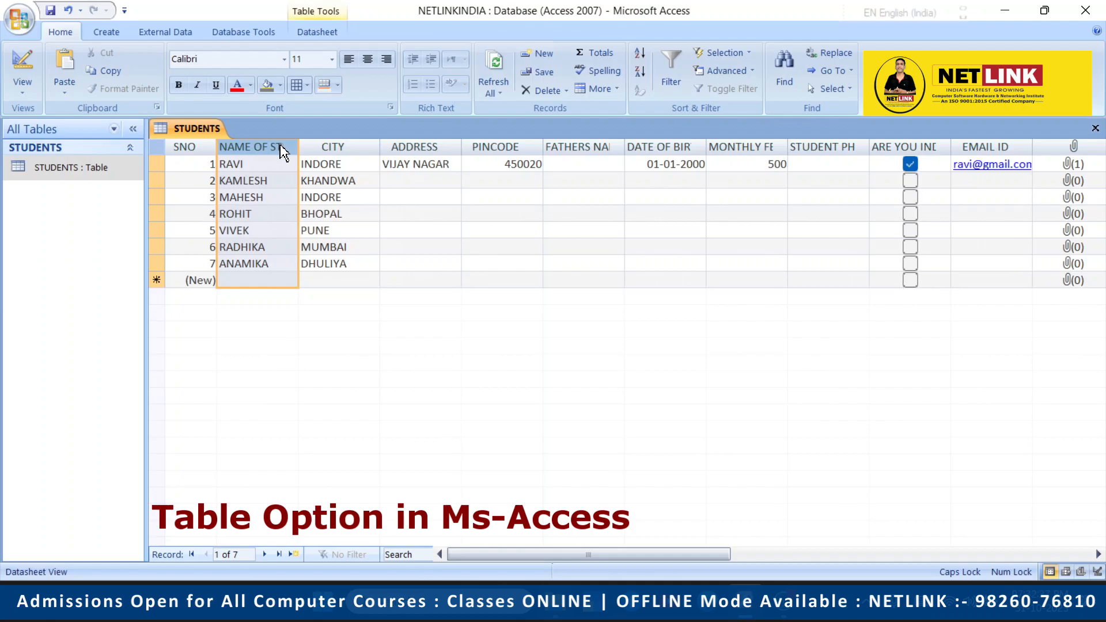
# Step: Set the width of the NAME OF STUDENT column to 30
pyautogui.rightClick(273, 146)
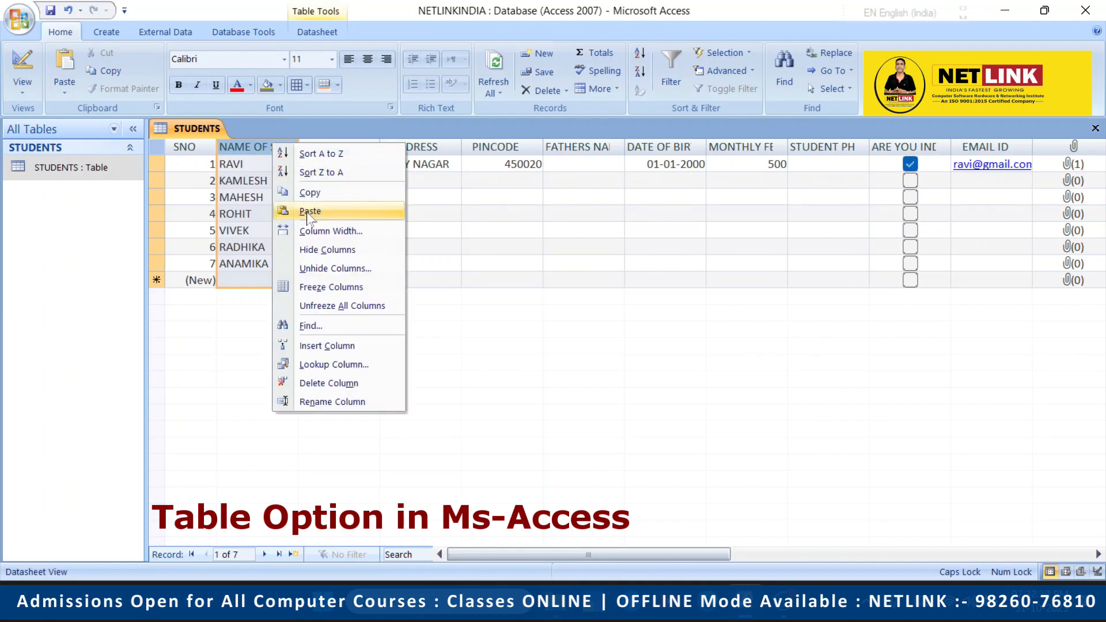
pyautogui.click(344, 231)
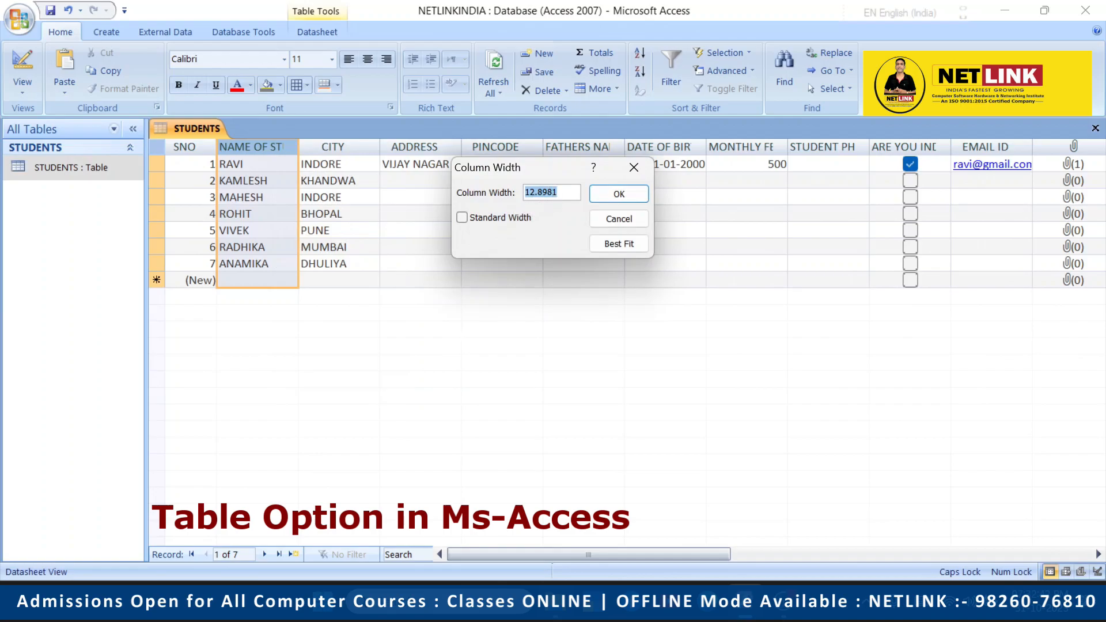
pyautogui.write('30')
pyautogui.press('Return')
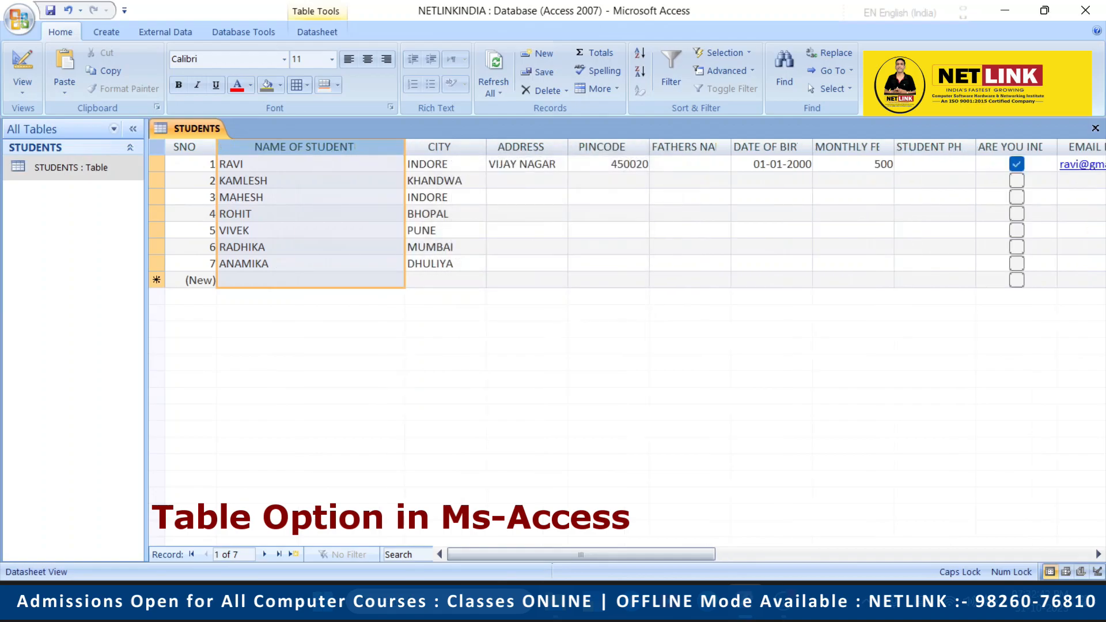
# Step: Add a surname after the first name of each of the first three students in the NAME OF STUDENT column
pyautogui.click(245, 164)
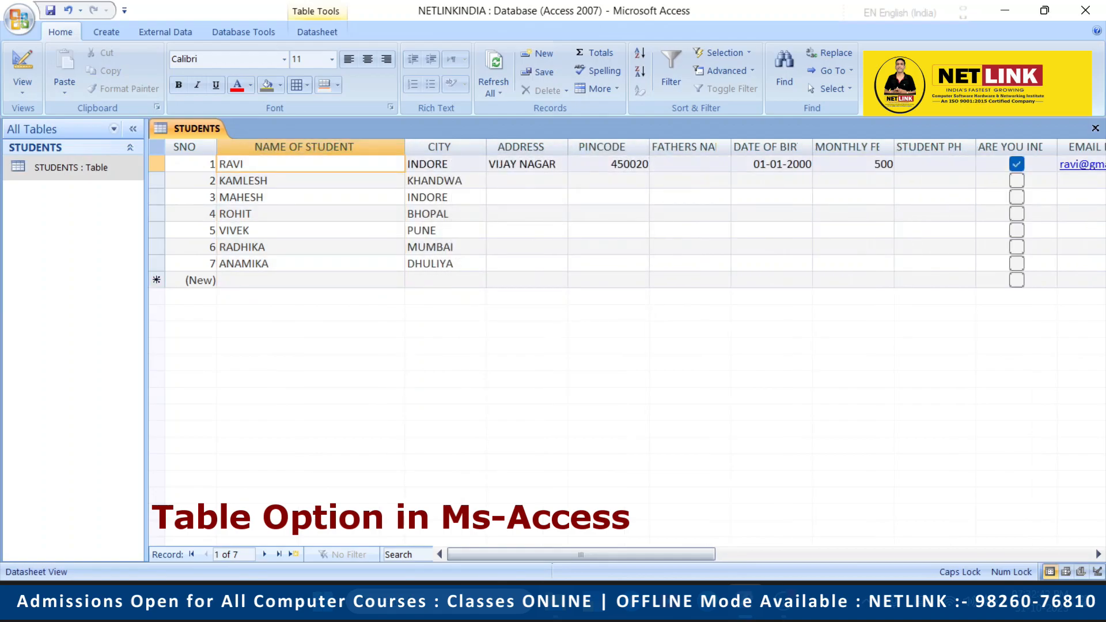
pyautogui.write('SHARMA')
pyautogui.click(269, 181)
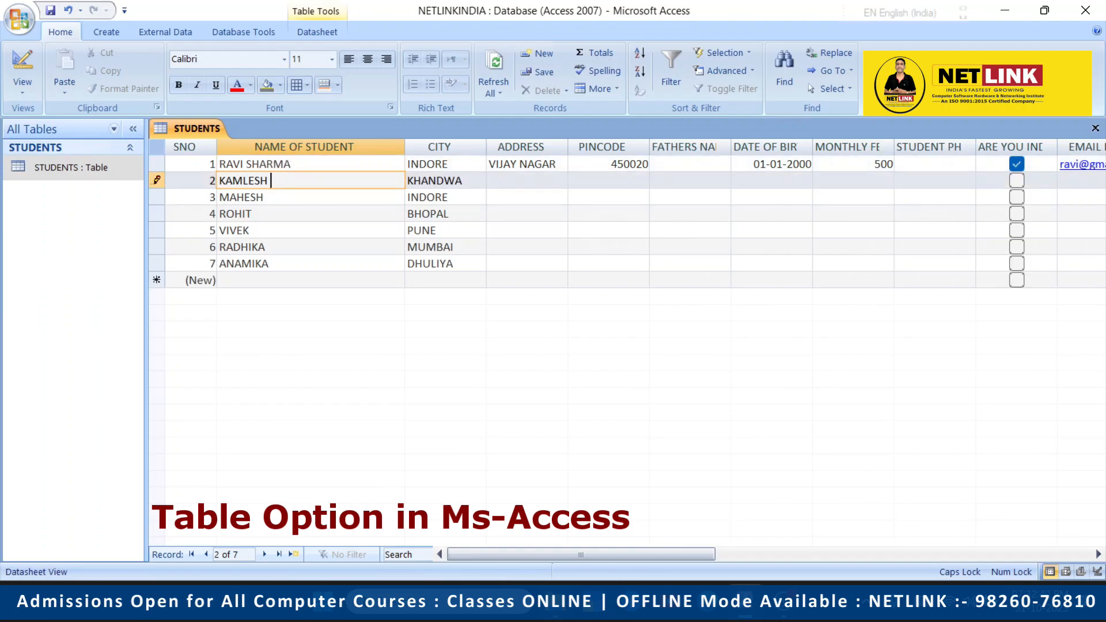
pyautogui.write('JAIN')
pyautogui.press('Return')
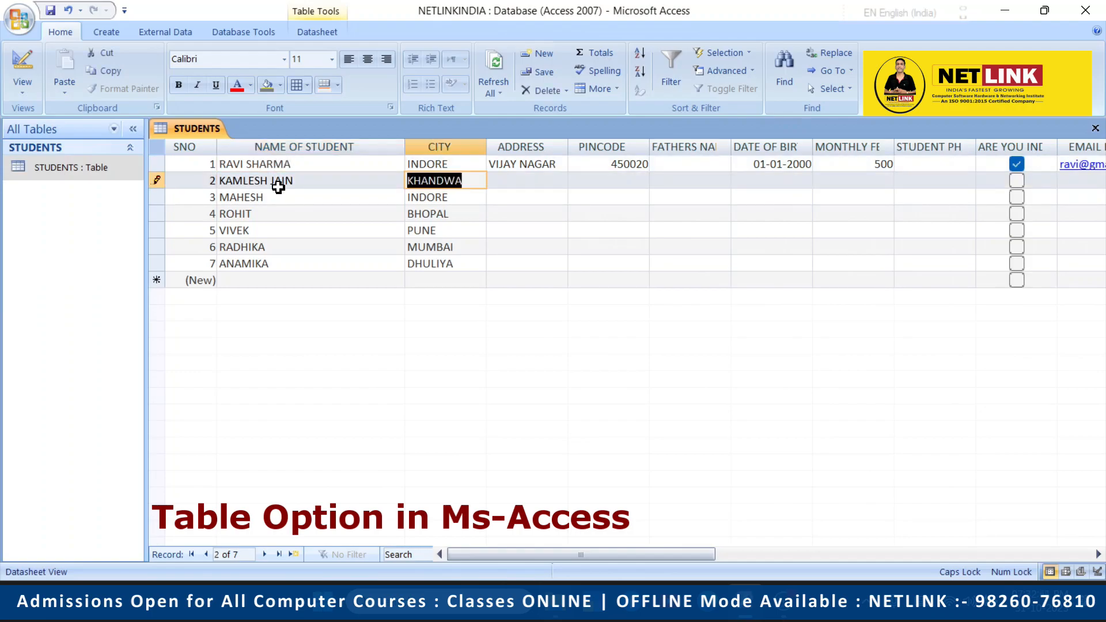
pyautogui.click(279, 191)
pyautogui.press('F2')
pyautogui.write('TIWARI')
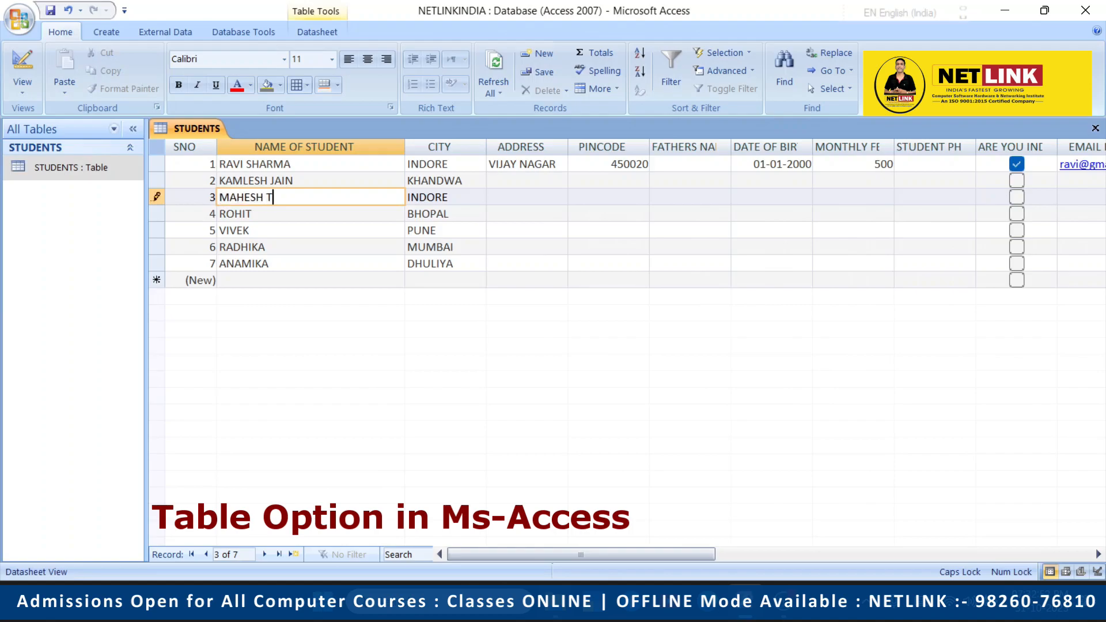
pyautogui.press('Return')
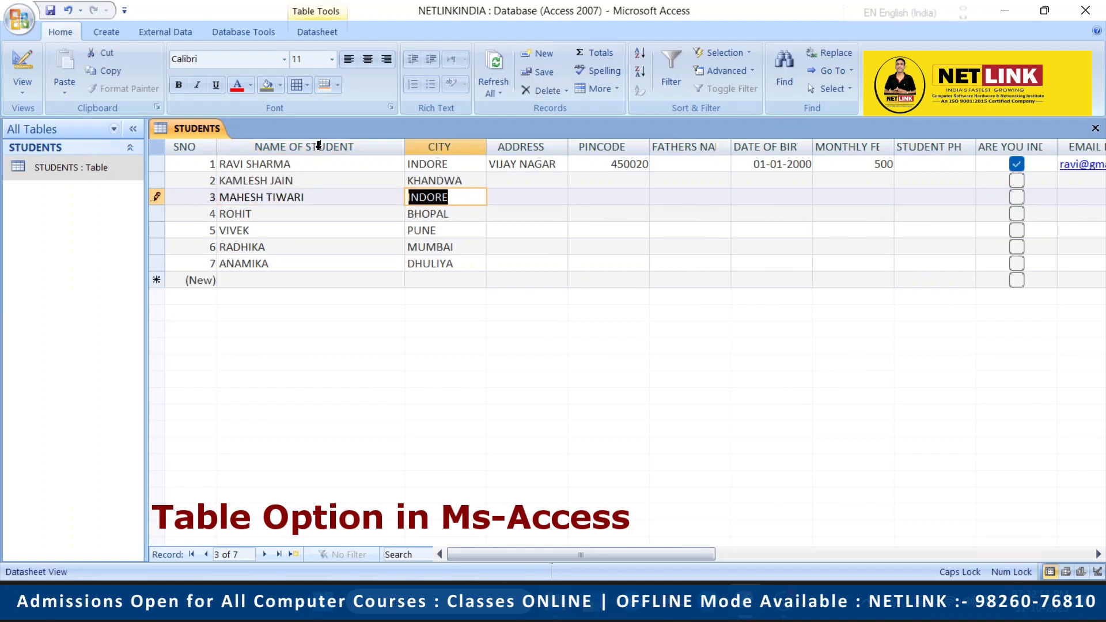
pyautogui.rightClick(320, 151)
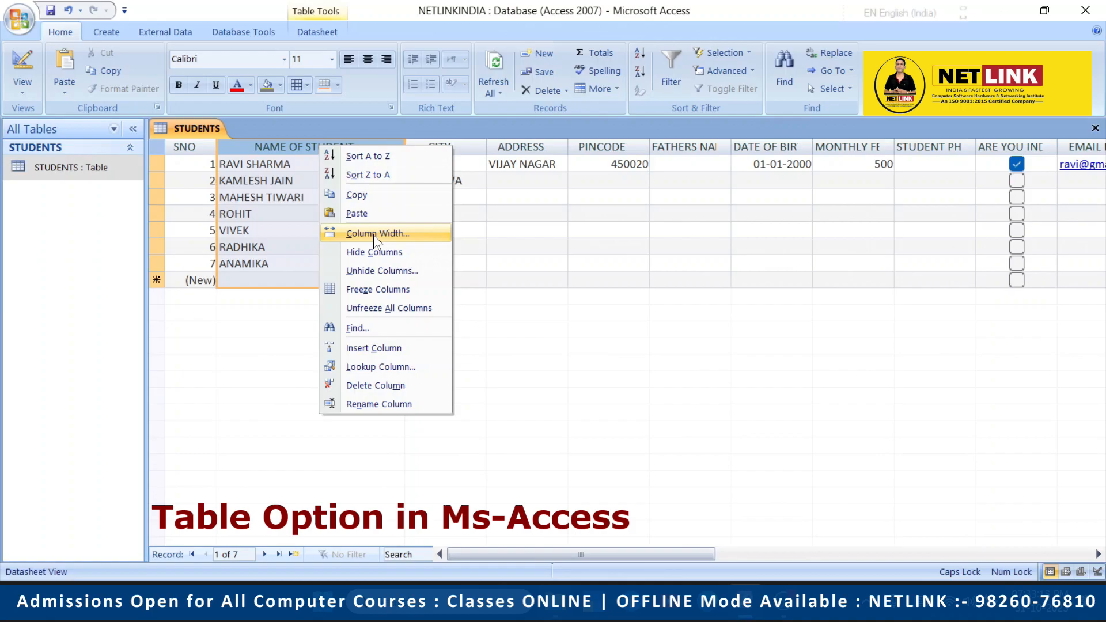
pyautogui.click(271, 316)
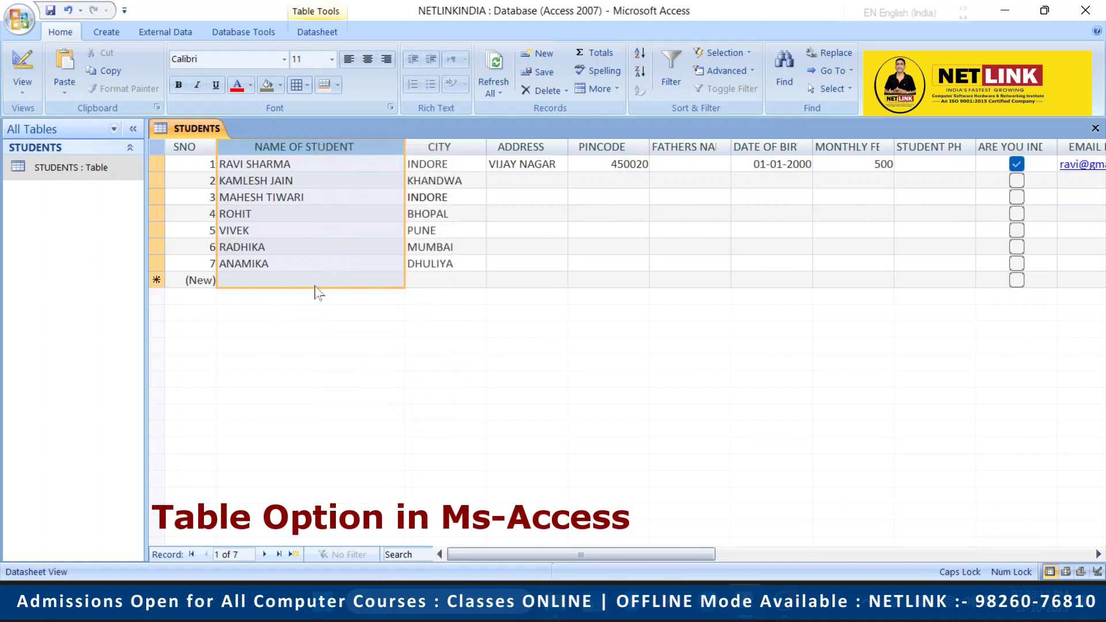
# Step: Hide the ADDRESS column of the STUDENTS table
pyautogui.rightClick(520, 149)
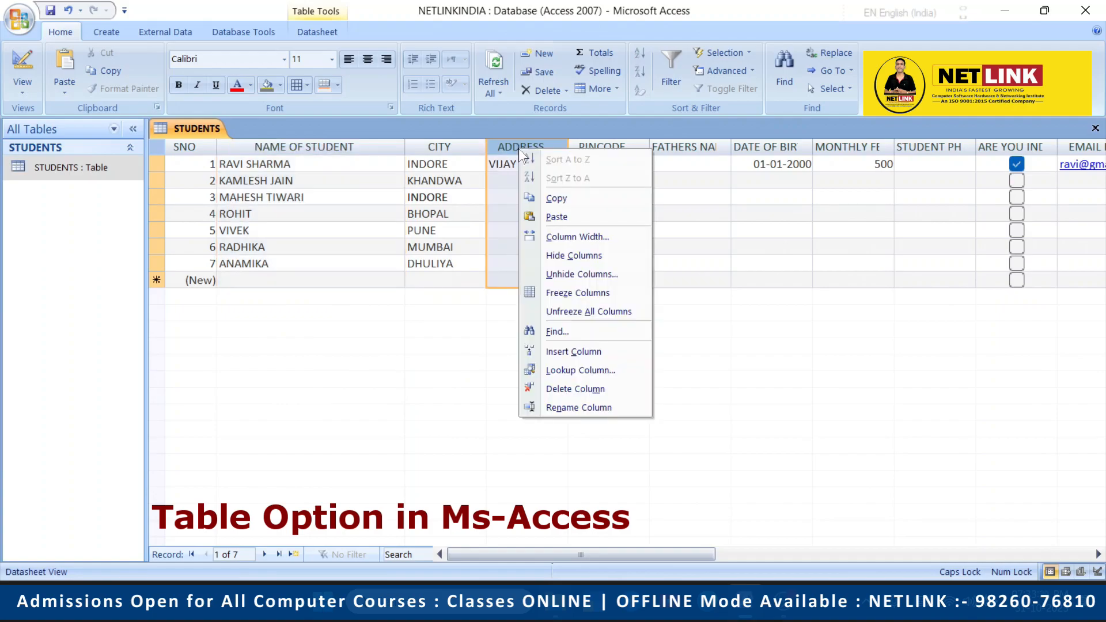
pyautogui.click(565, 257)
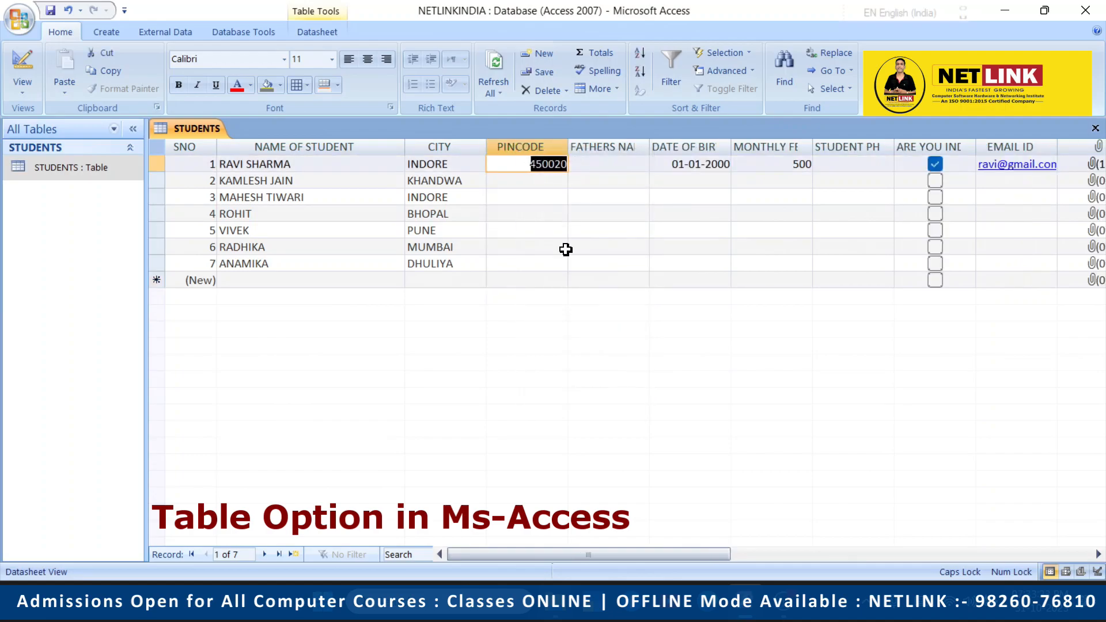
# Step: Unhide the ADDRESS column in the STUDENTS table
pyautogui.rightClick(516, 185)
pyautogui.rightClick(512, 153)
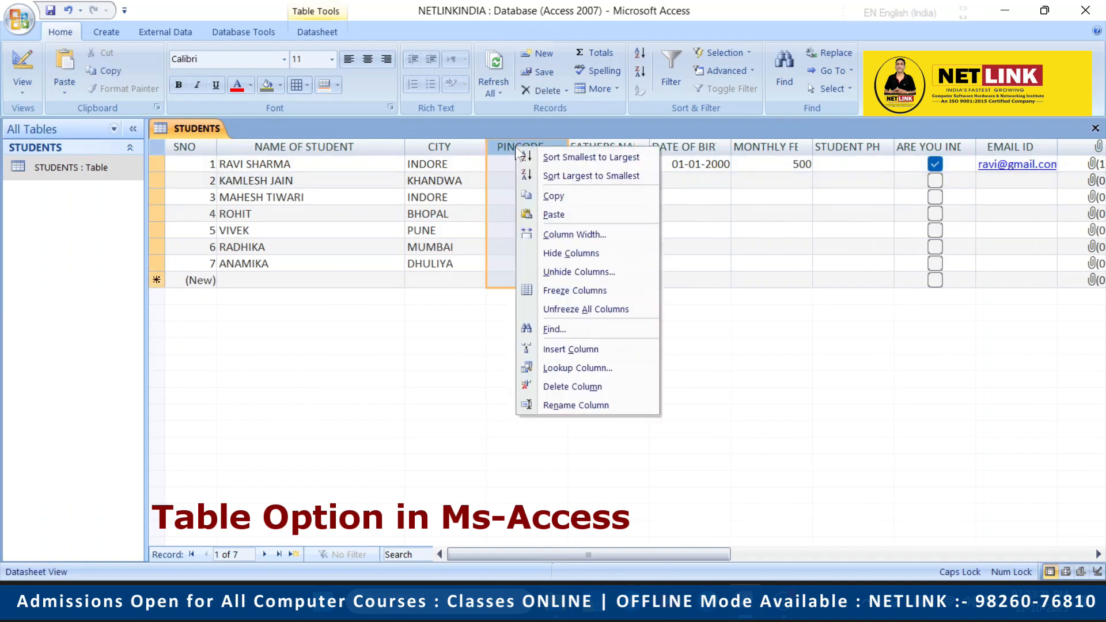
pyautogui.click(564, 273)
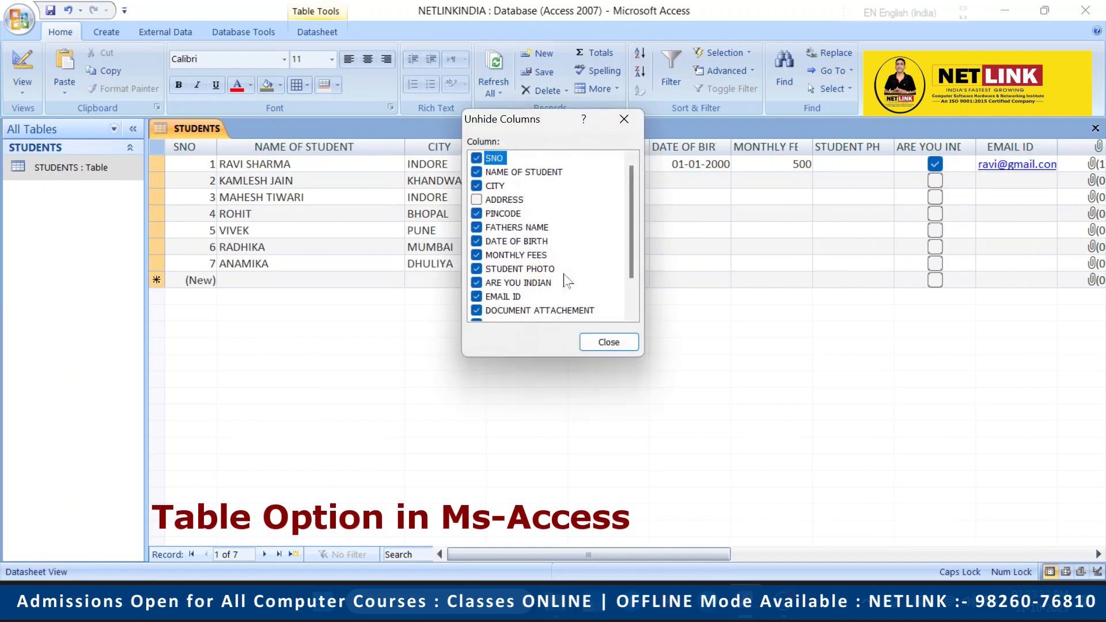
pyautogui.click(477, 199)
pyautogui.click(605, 342)
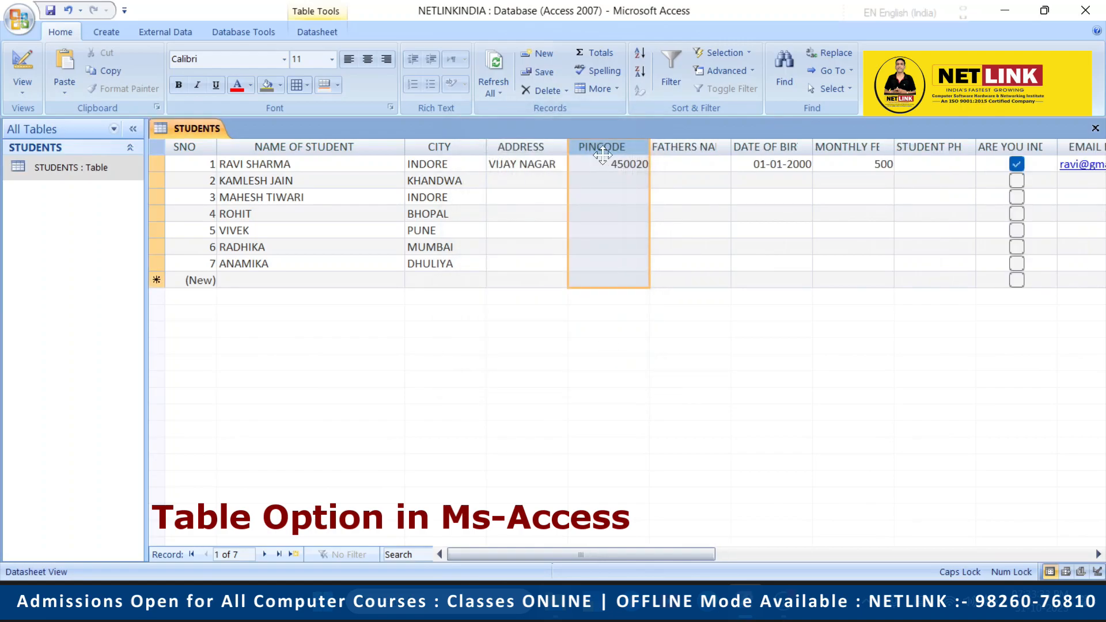
pyautogui.rightClick(522, 165)
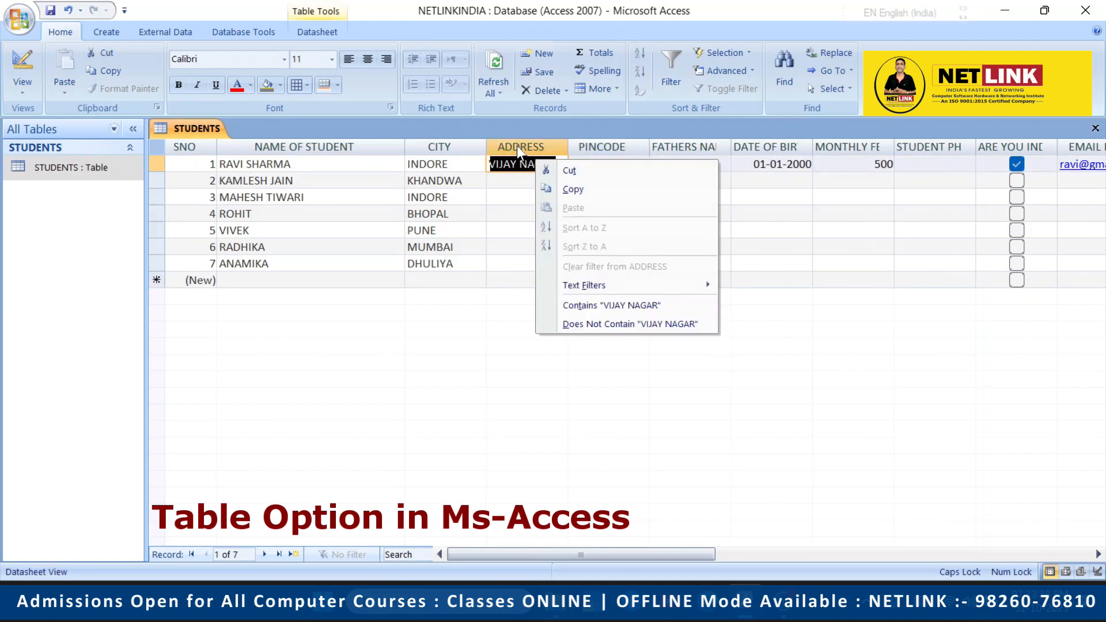
pyautogui.rightClick(517, 146)
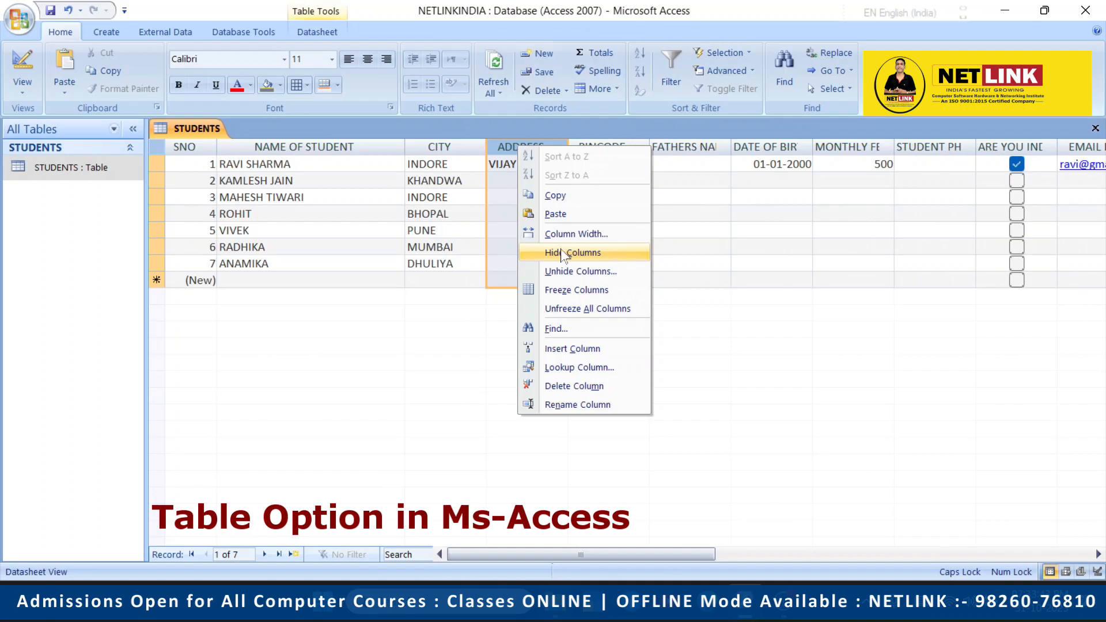
pyautogui.click(484, 334)
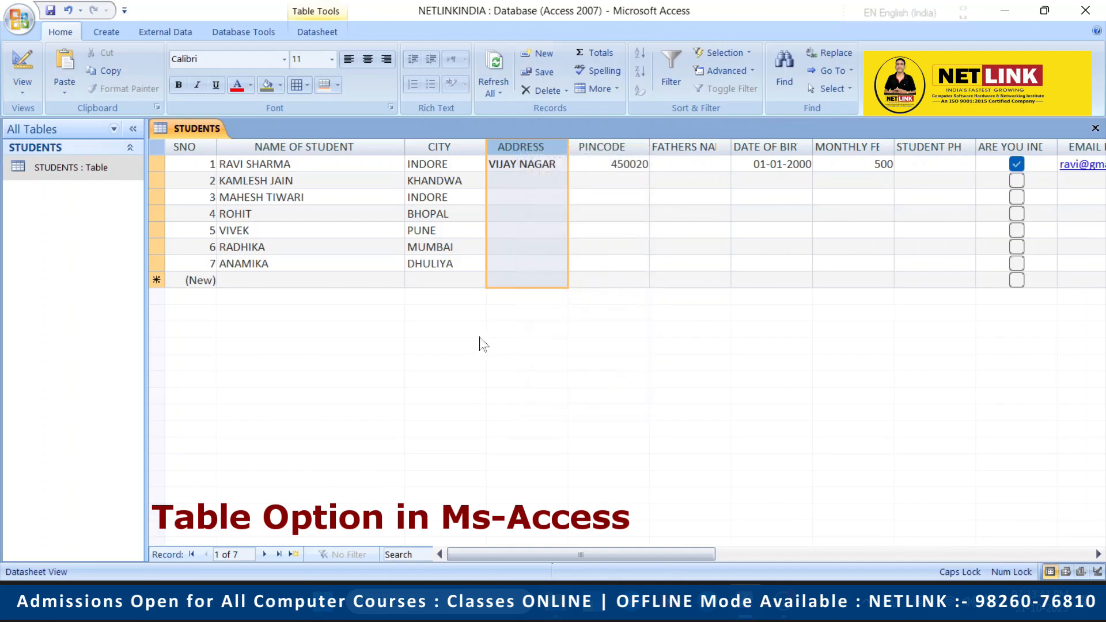
# Step: Freeze the PINCODE, DATE OF BIRTH and ADDRESS columns of the STUDENTS table one after another, in that order
pyautogui.click(690, 230)
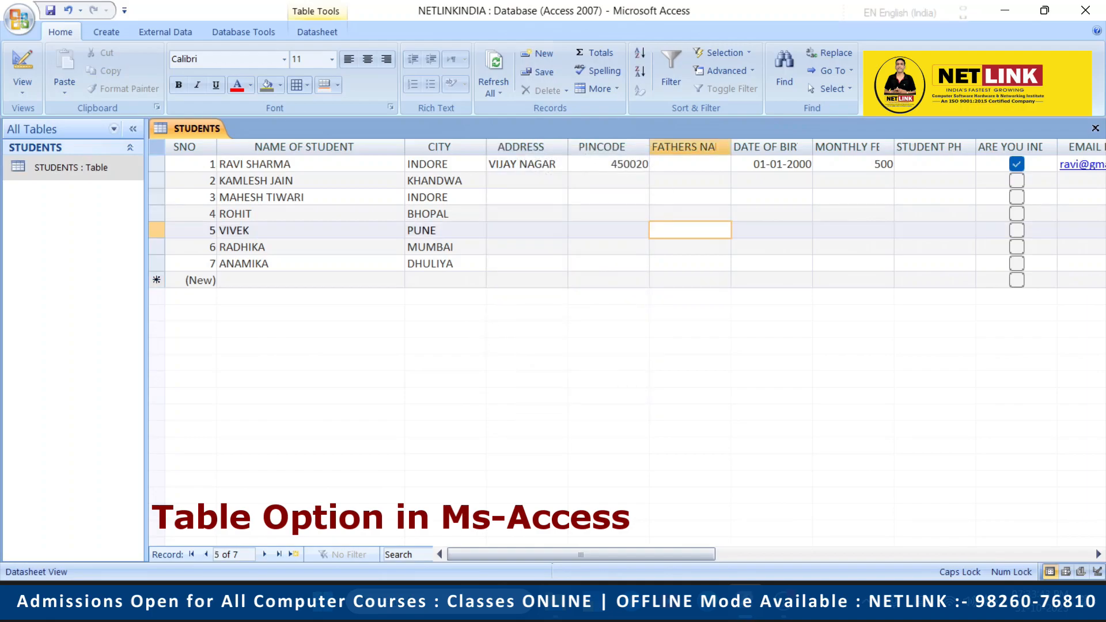
pyautogui.click(240, 150)
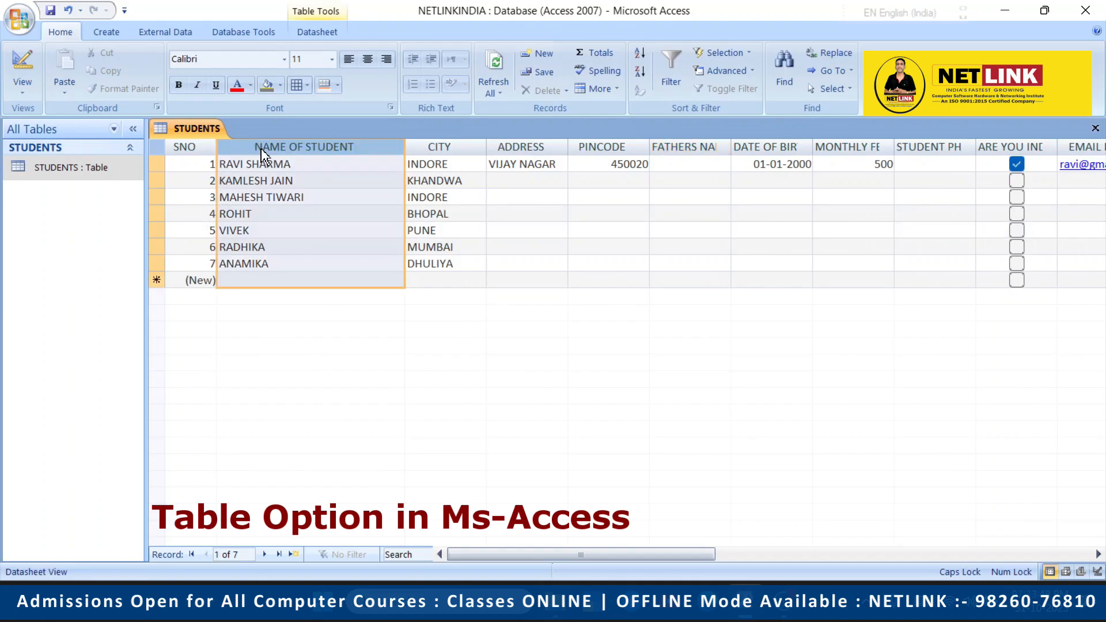
pyautogui.click(199, 151)
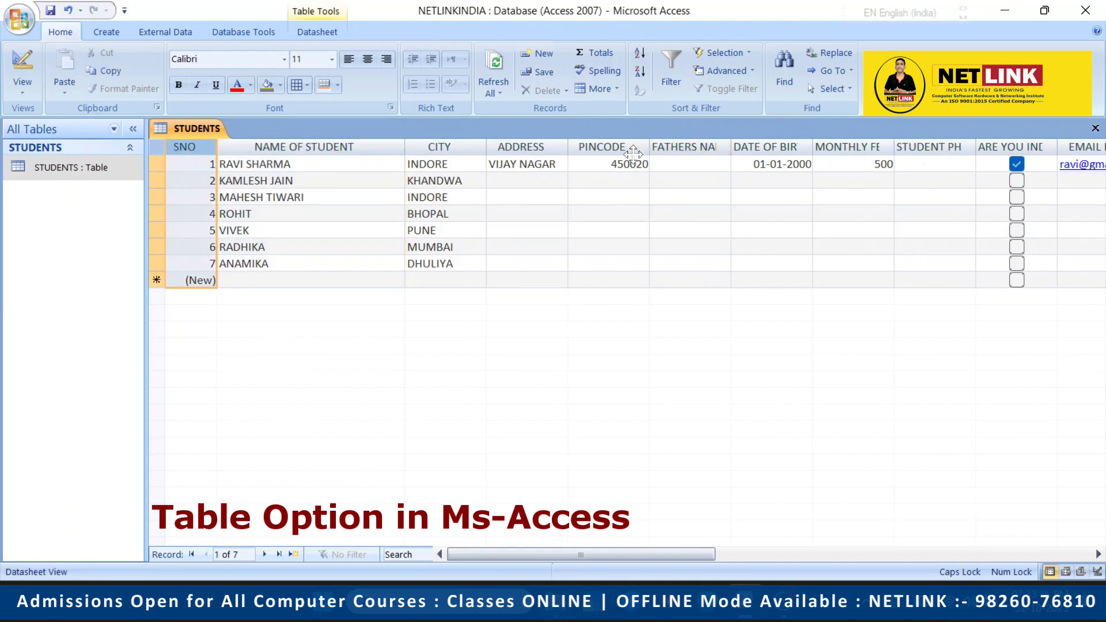
pyautogui.rightClick(612, 150)
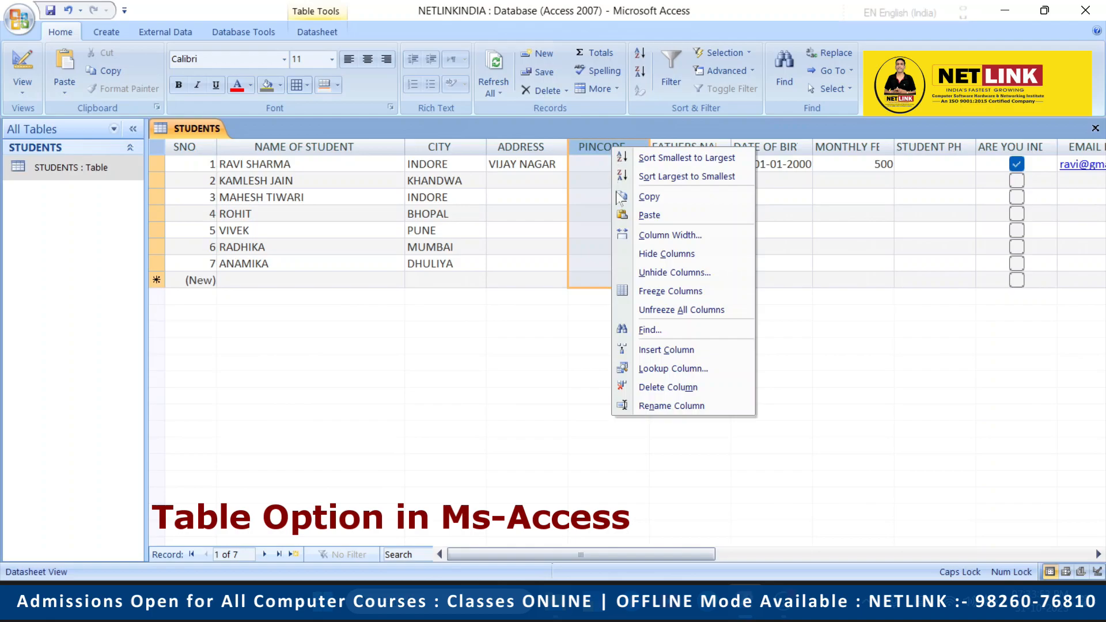
pyautogui.click(654, 294)
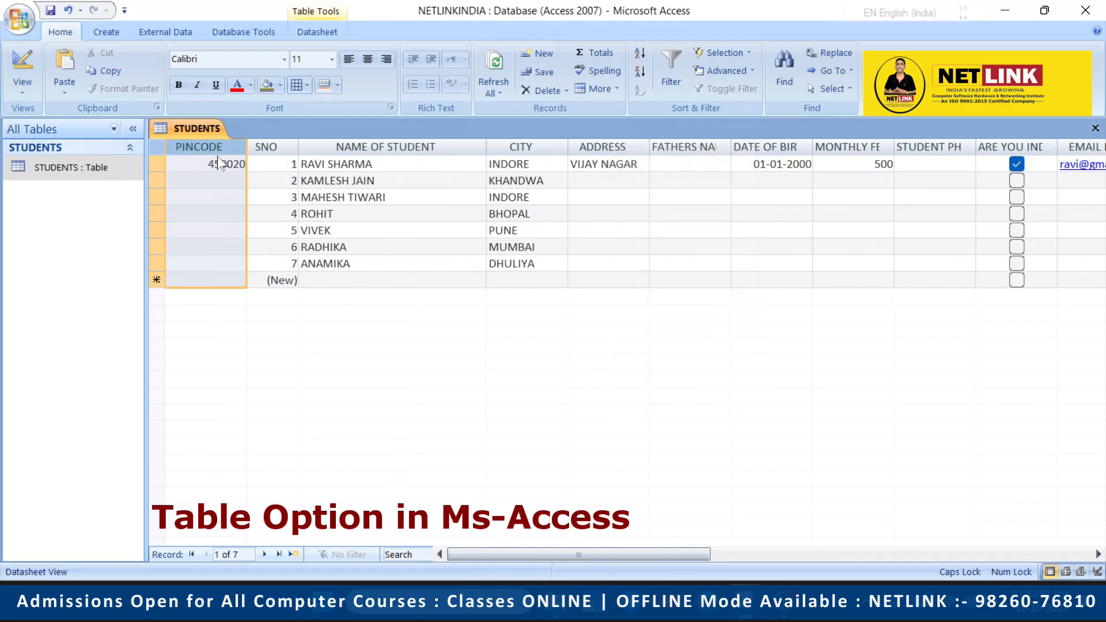
pyautogui.rightClick(751, 149)
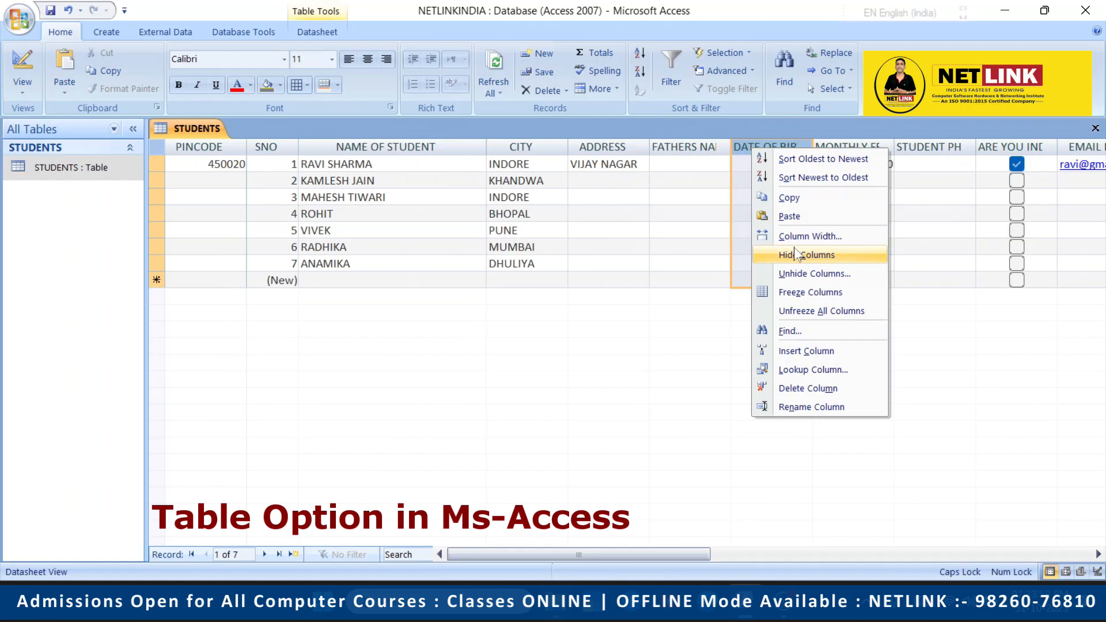
pyautogui.click(806, 292)
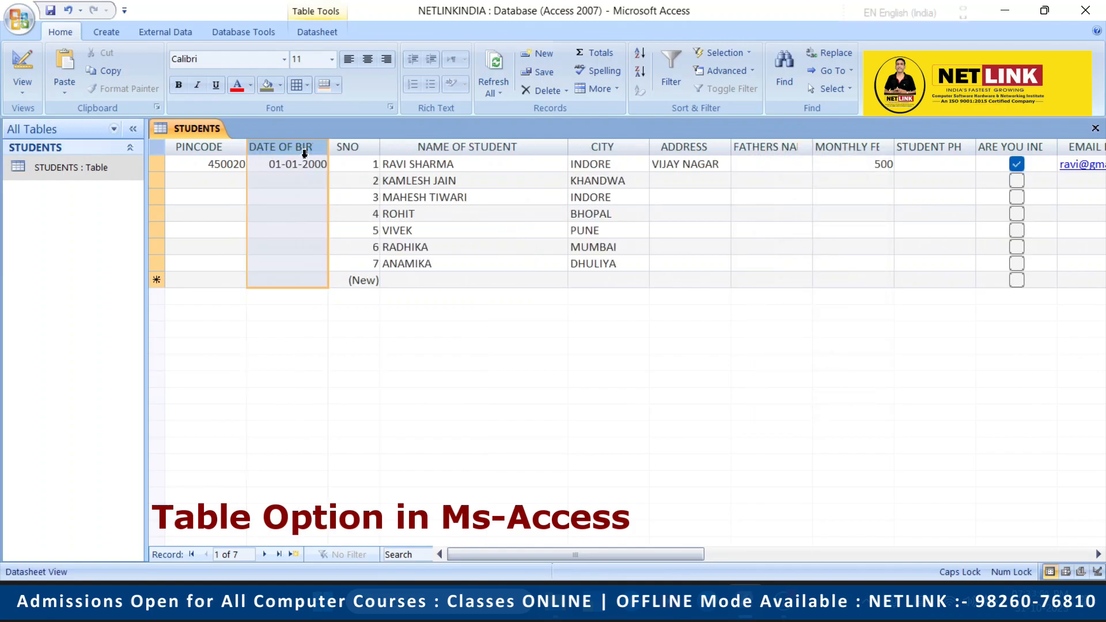
pyautogui.rightClick(698, 151)
pyautogui.click(749, 294)
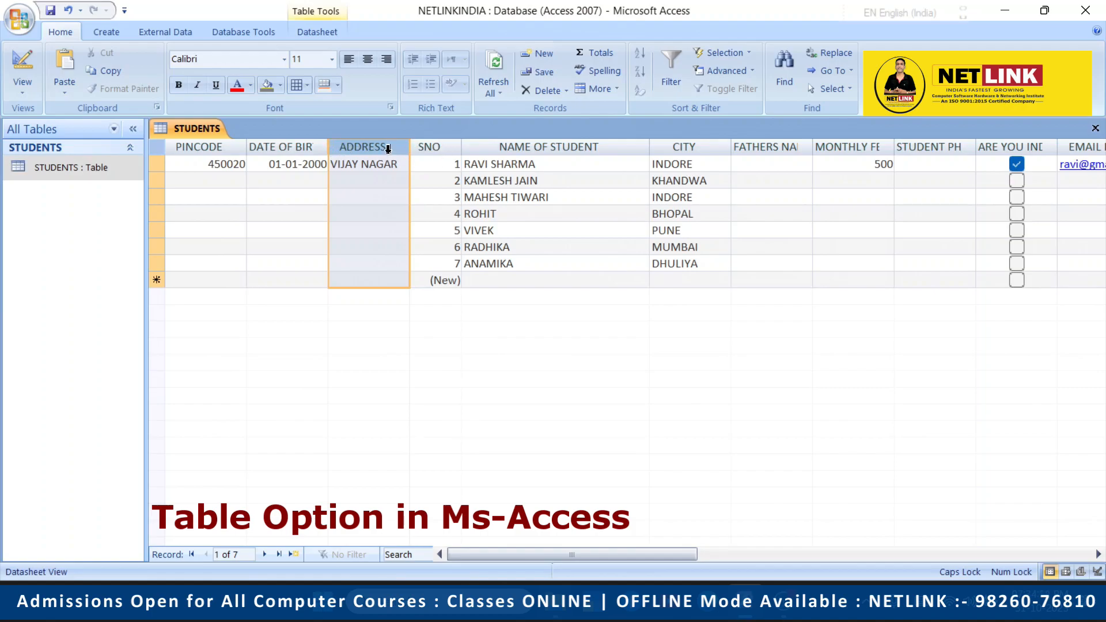
# Step: Unfreeze all columns of the STUDENTS table and freeze the SNO and NAME OF STUDENT columns instead
pyautogui.rightClick(444, 147)
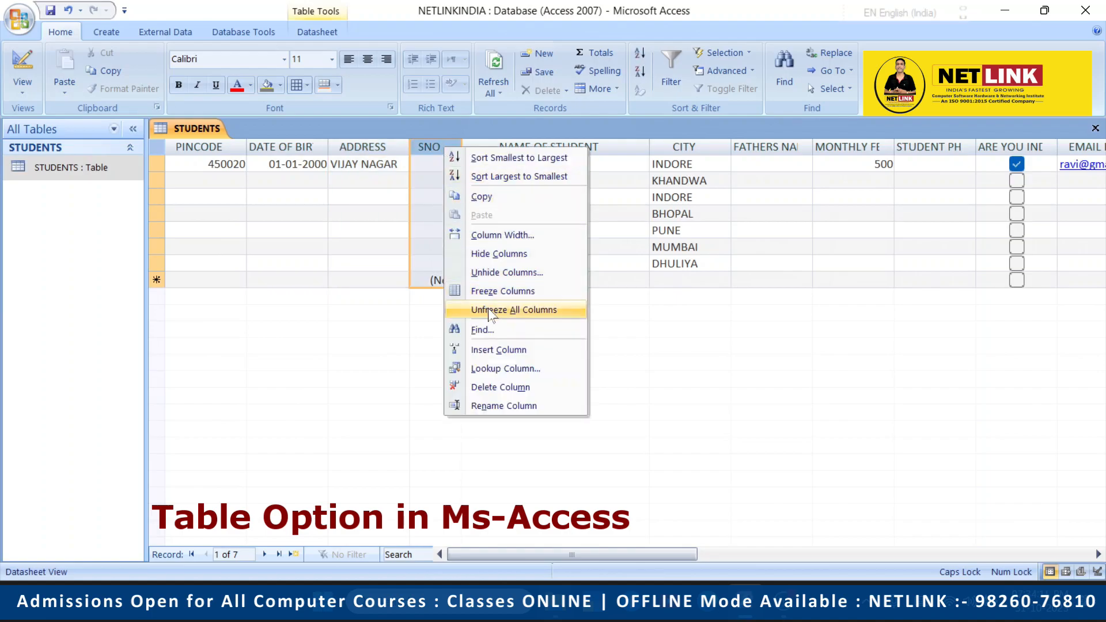
pyautogui.click(489, 311)
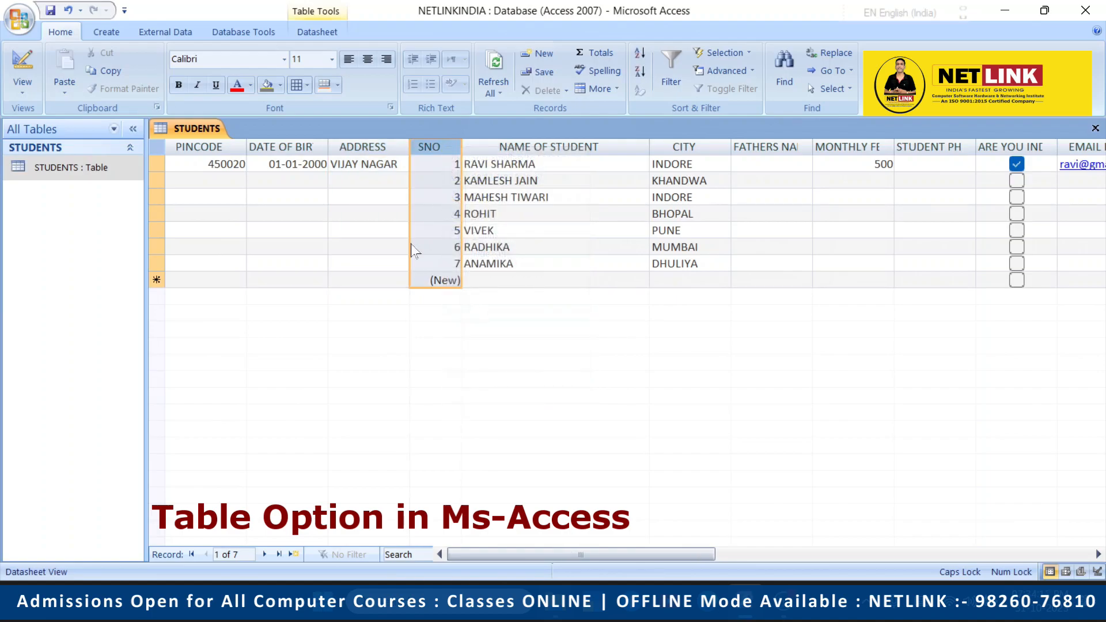
pyautogui.rightClick(437, 149)
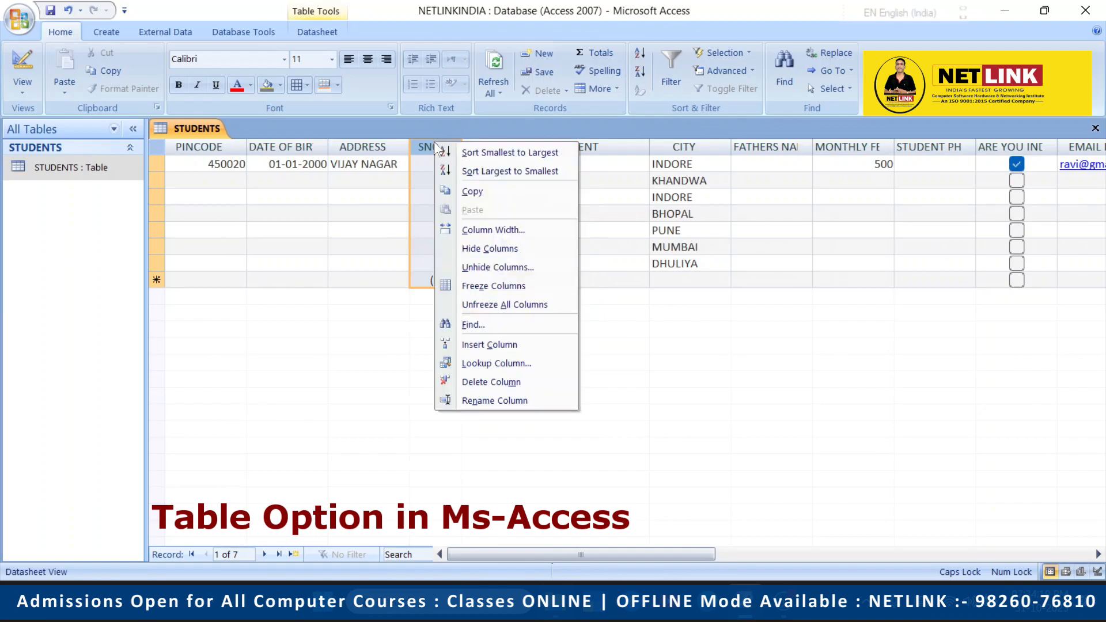
pyautogui.click(493, 285)
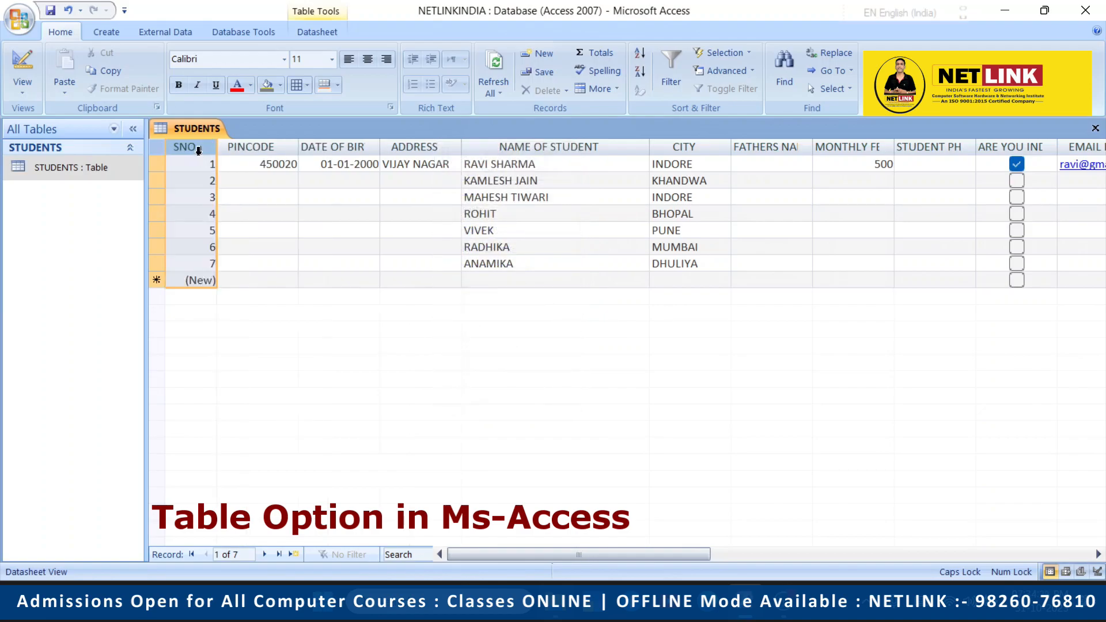
pyautogui.rightClick(536, 148)
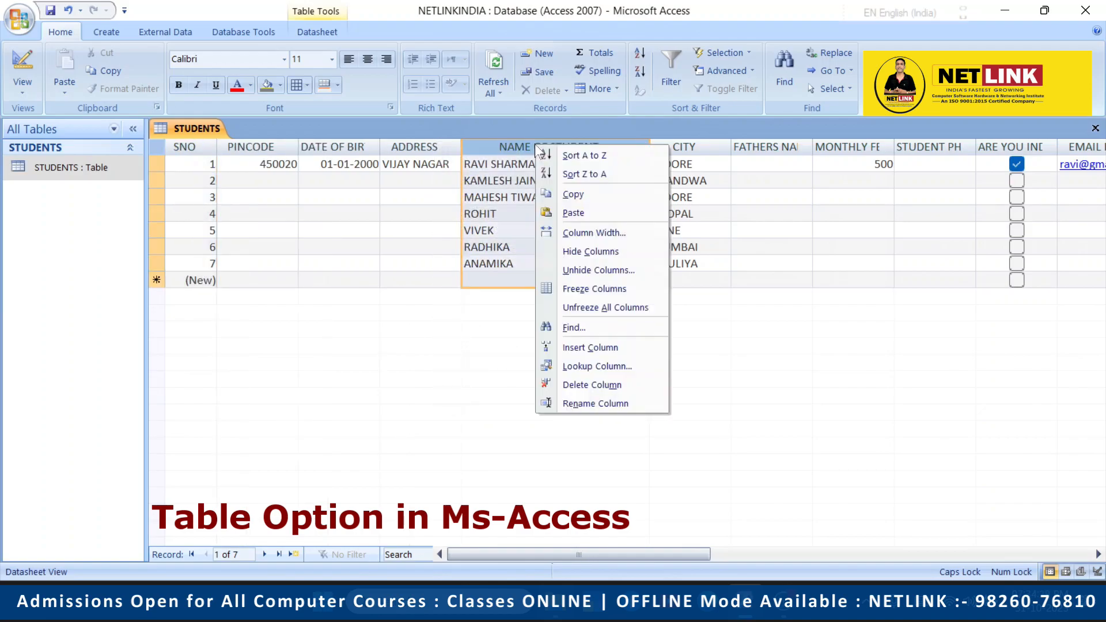
pyautogui.click(575, 288)
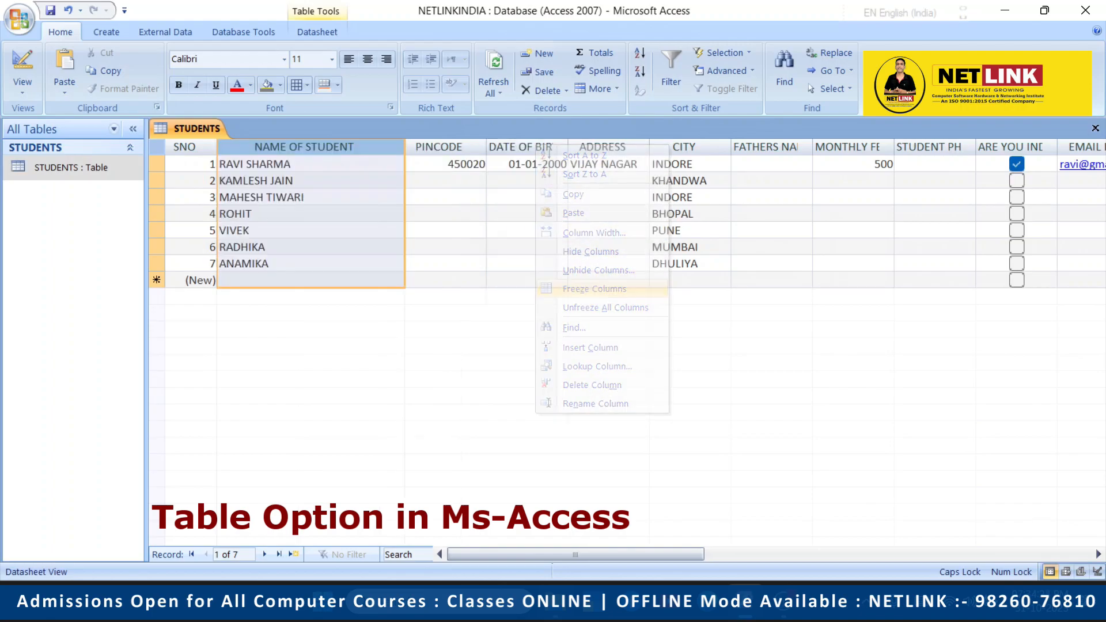
pyautogui.rightClick(299, 147)
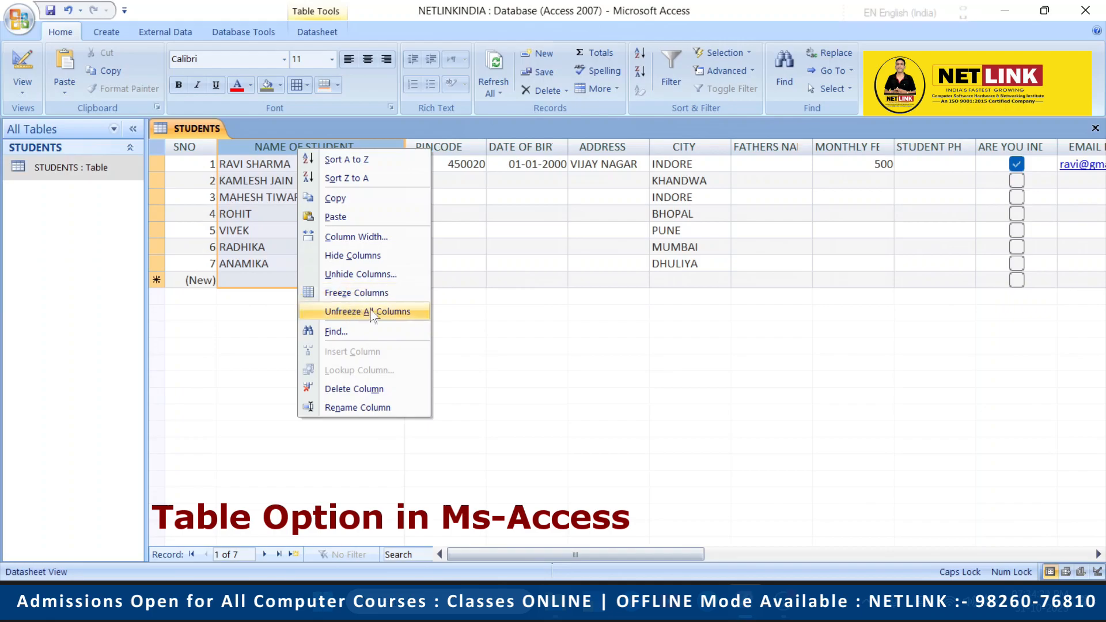
pyautogui.click(445, 209)
pyautogui.click(437, 198)
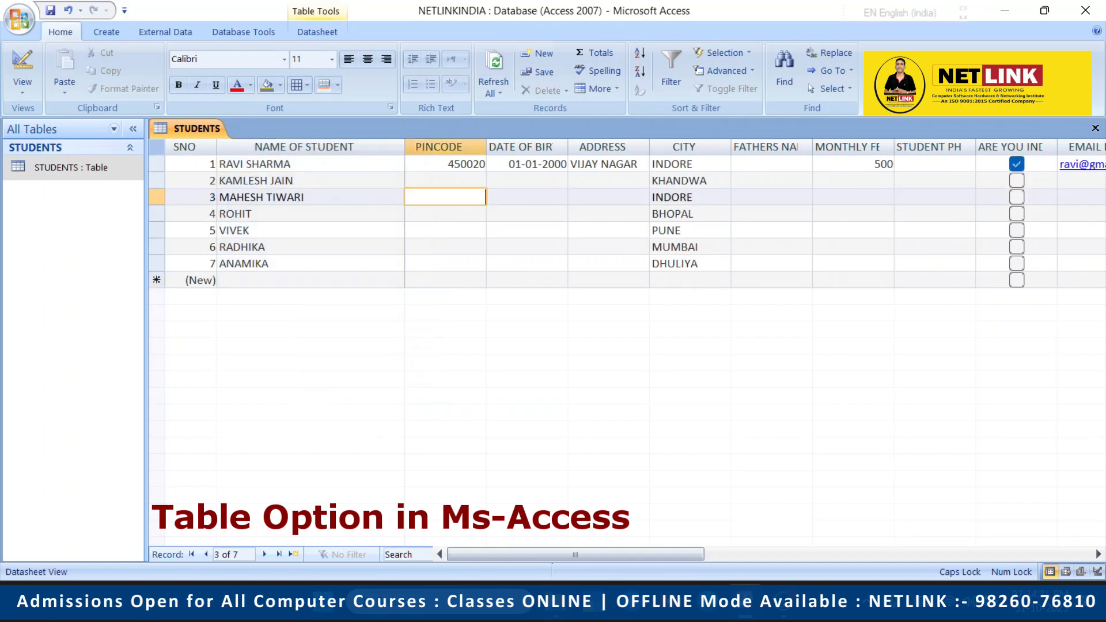
# Step: Search the NAME OF STUDENT column for the first name of the student in record 5
pyautogui.click(274, 148)
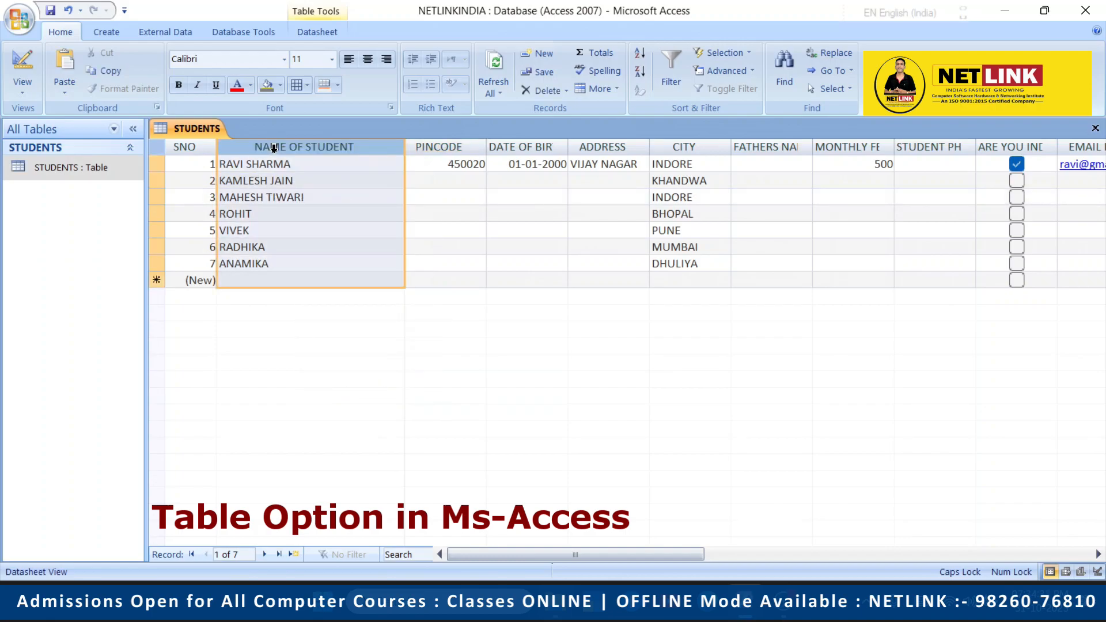
pyautogui.rightClick(274, 148)
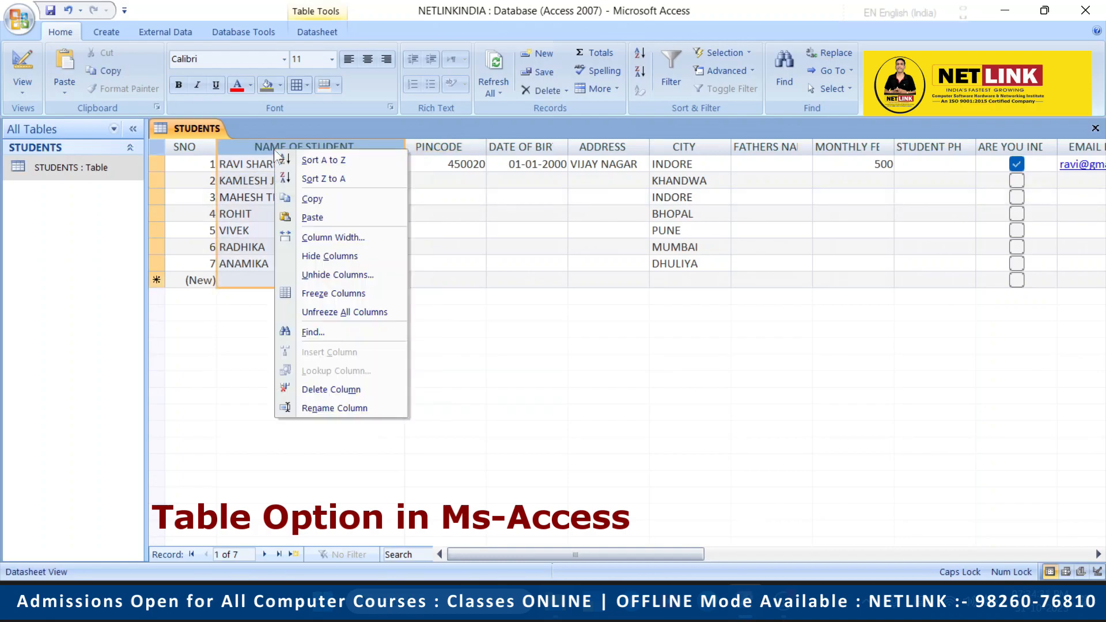
pyautogui.click(331, 334)
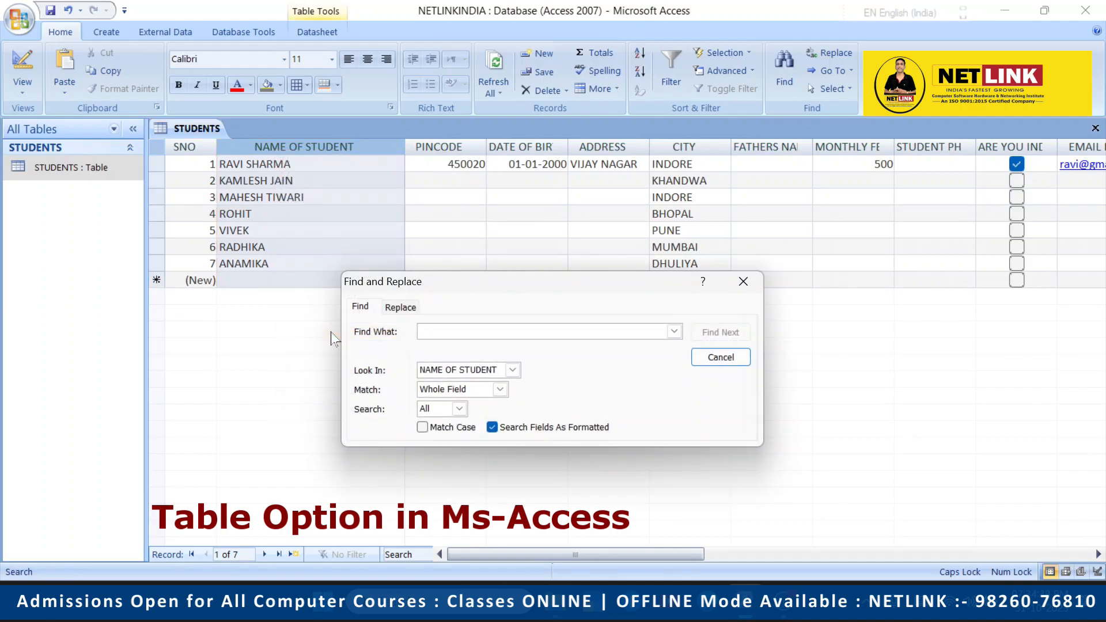
pyautogui.write('VIVEK')
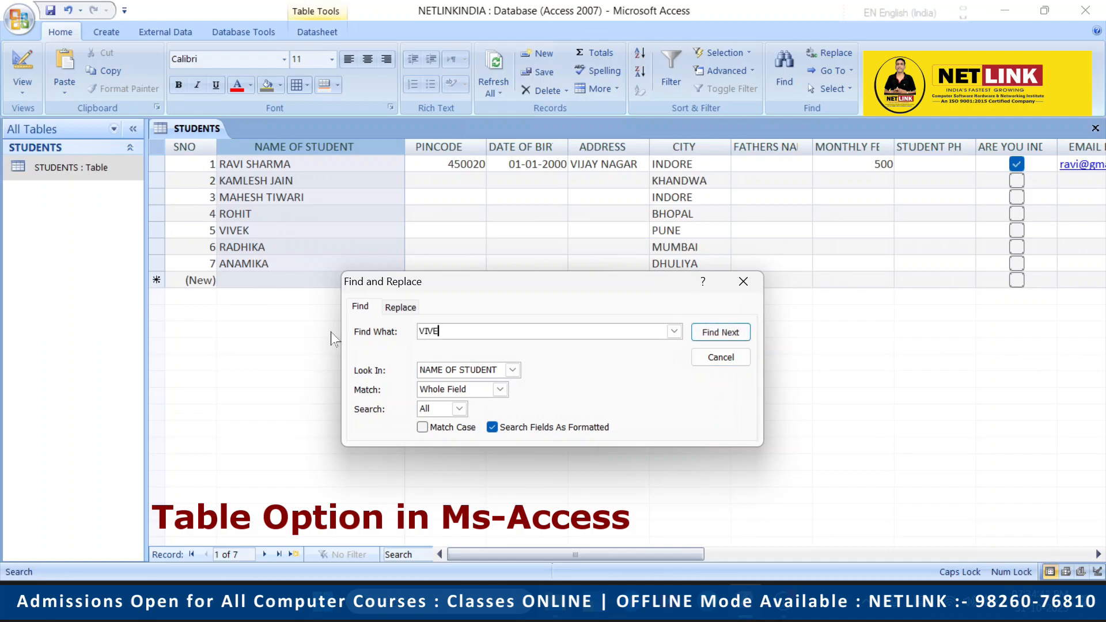
pyautogui.click(709, 334)
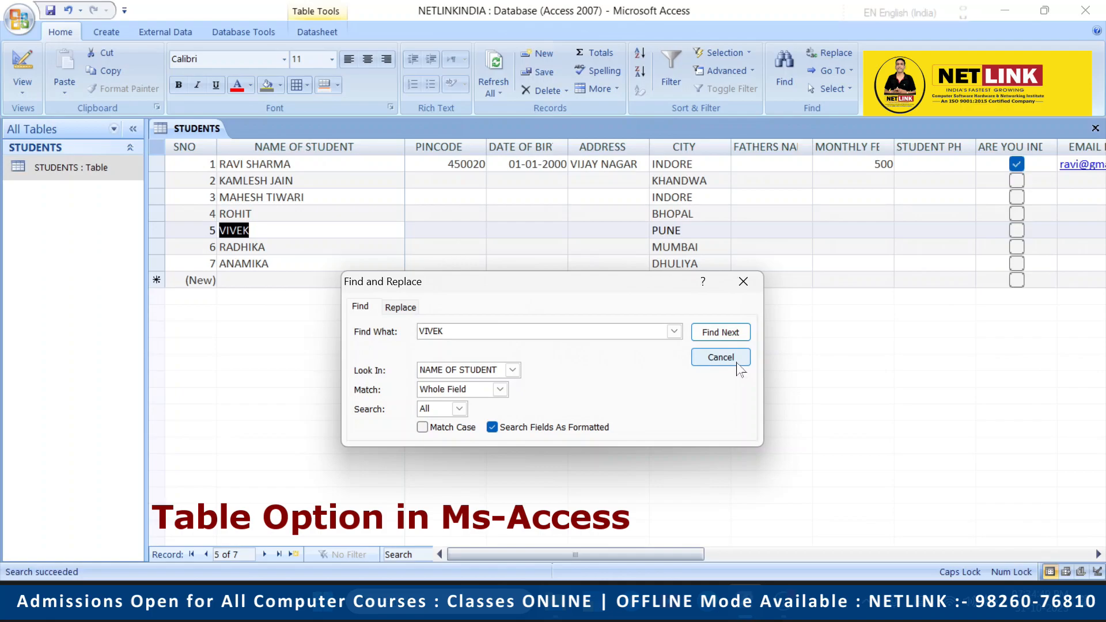
# Step: Replace the found student name in record 5 with another first name and close the Find and Replace dialog
pyautogui.click(398, 309)
pyautogui.click(420, 351)
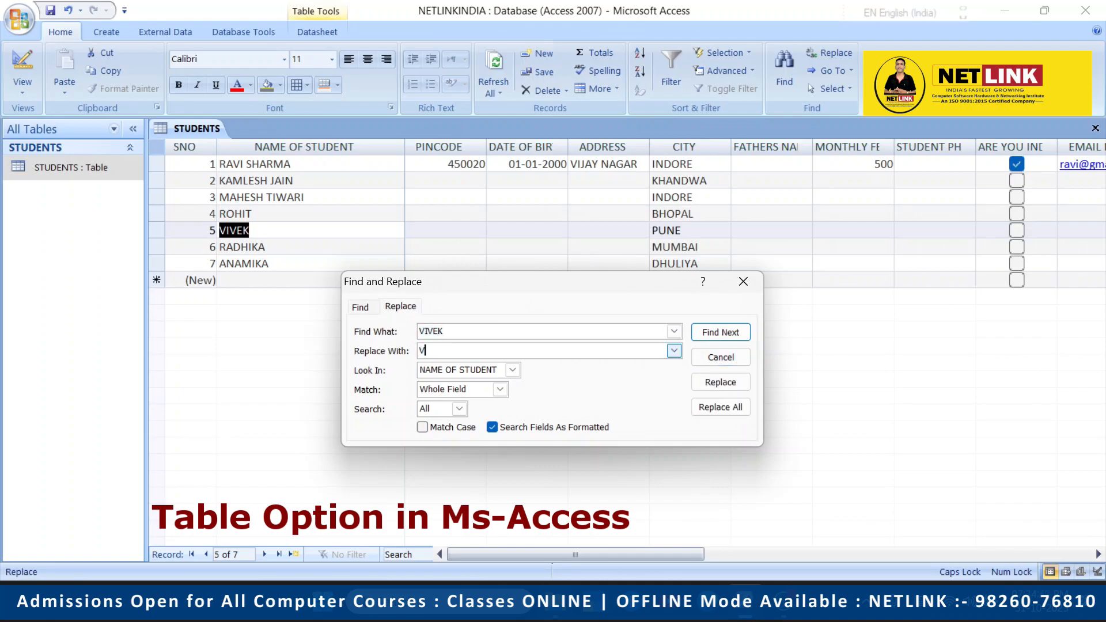
pyautogui.write('VANSH')
pyautogui.click(720, 382)
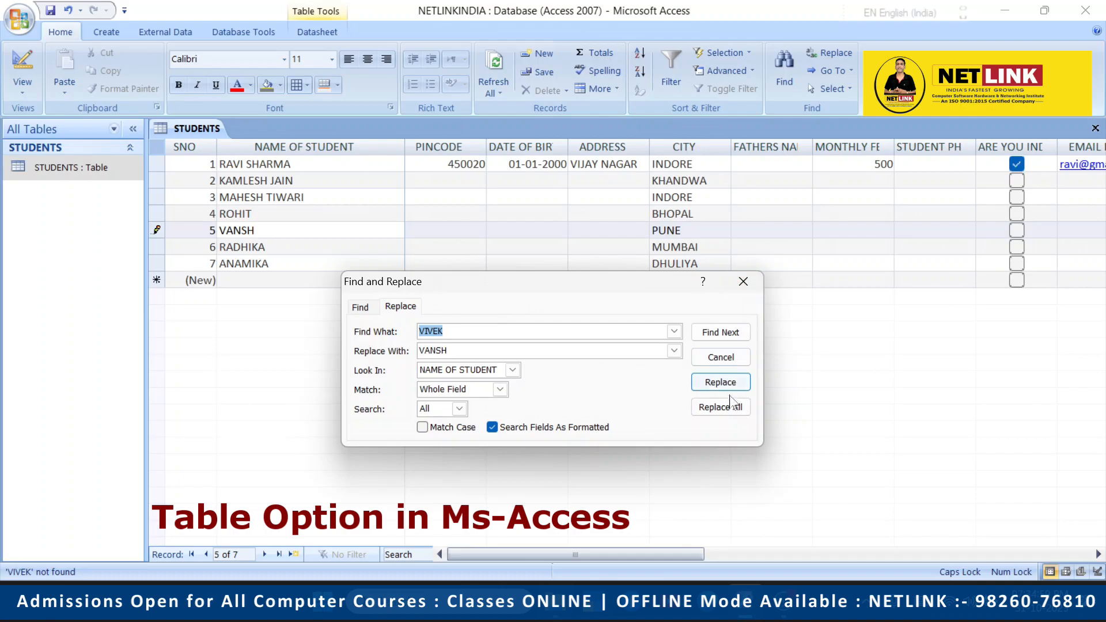
pyautogui.click(744, 284)
pyautogui.click(253, 214)
pyautogui.click(267, 263)
pyautogui.click(265, 148)
pyautogui.rightClick(264, 151)
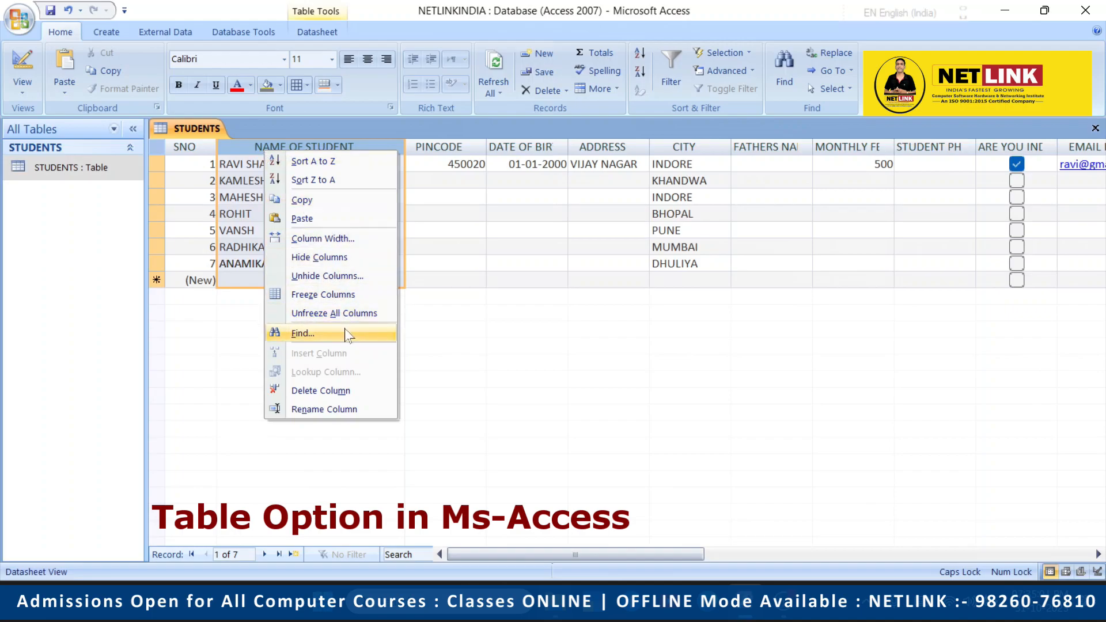
pyautogui.click(476, 375)
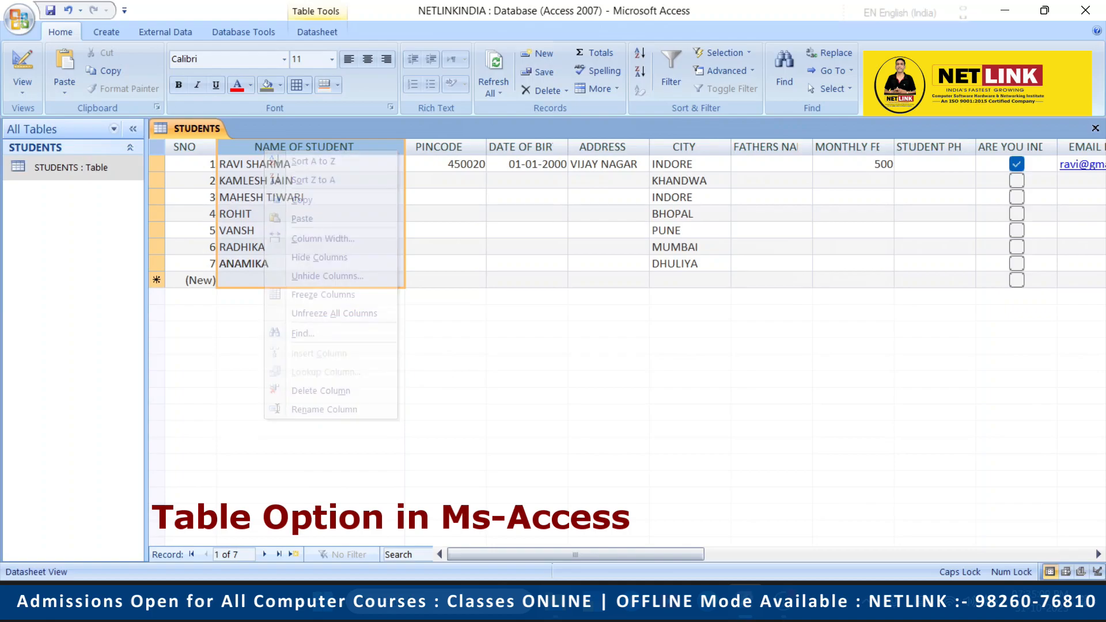
# Step: Insert a new column before the PINCODE column in the STUDENTS table
pyautogui.click(448, 148)
pyautogui.rightClick(450, 152)
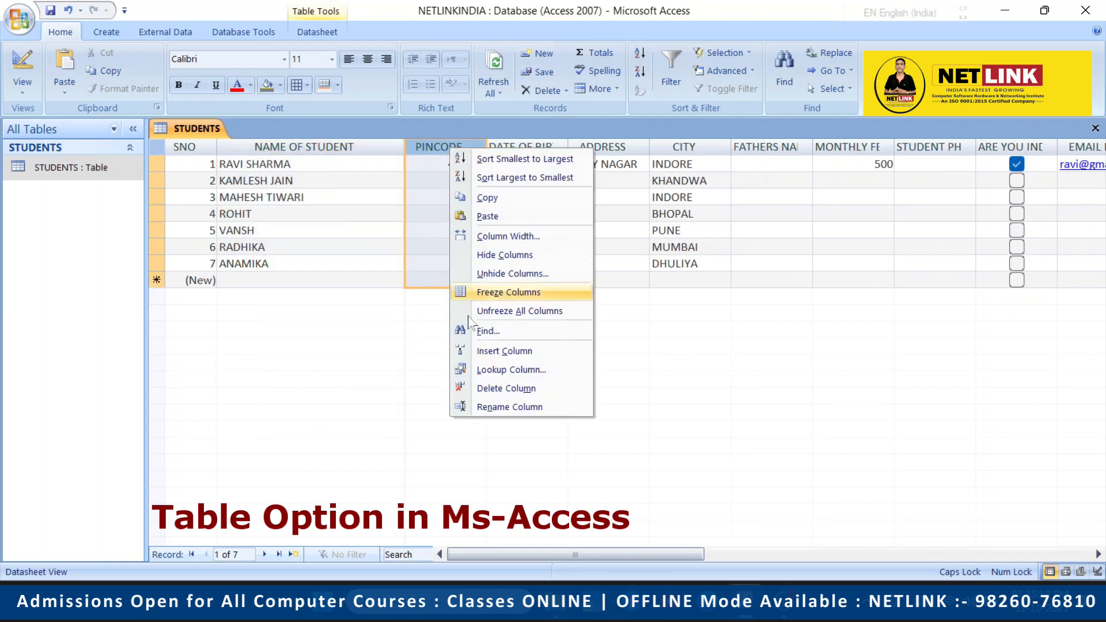
pyautogui.click(487, 351)
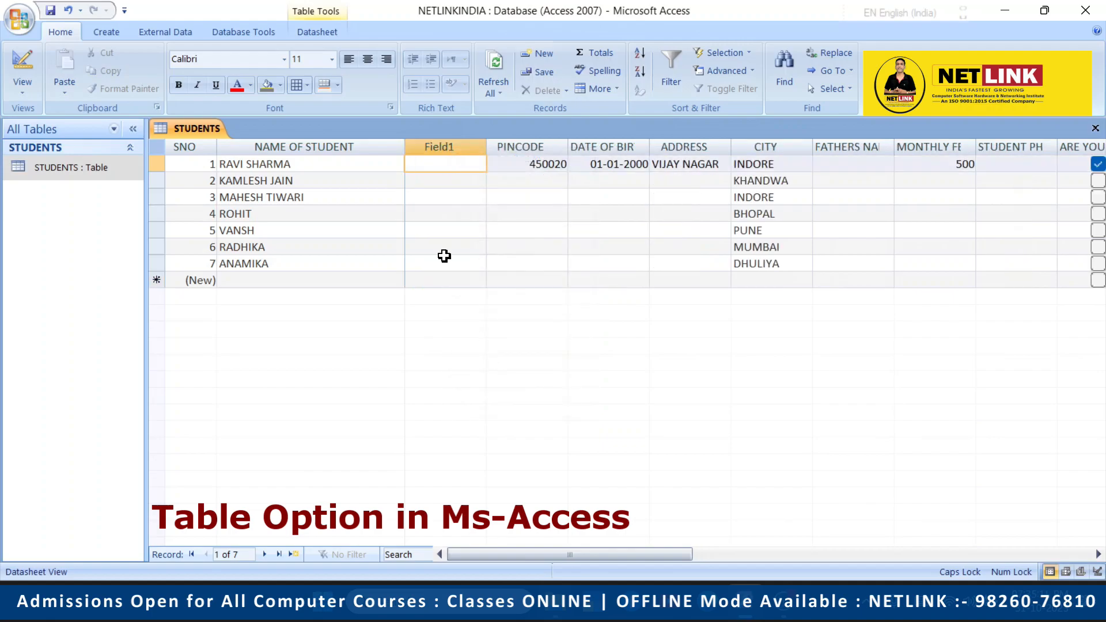
# Step: Rename the newly inserted column next to NAME OF STUDENT as TITLE
pyautogui.rightClick(432, 154)
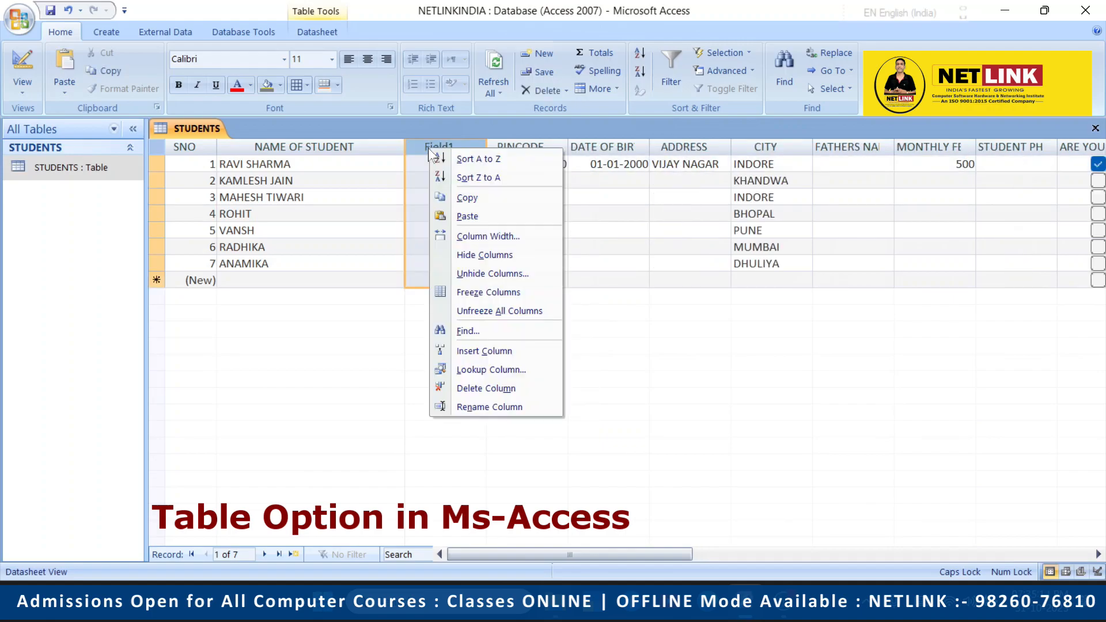
pyautogui.click(487, 406)
pyautogui.write('TITLE')
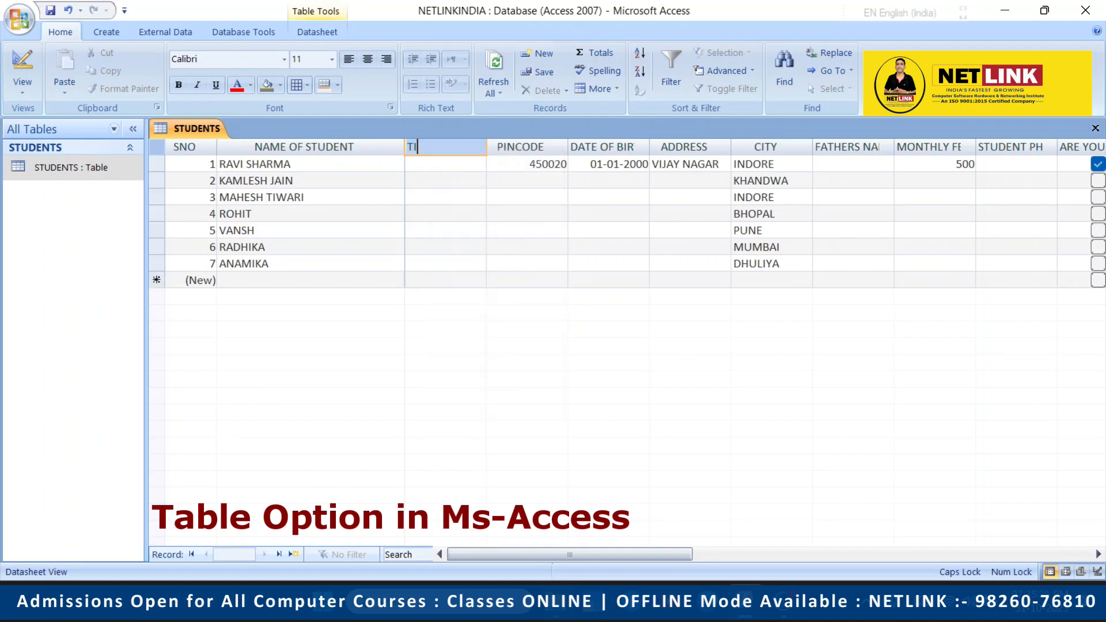
pyautogui.press('Return')
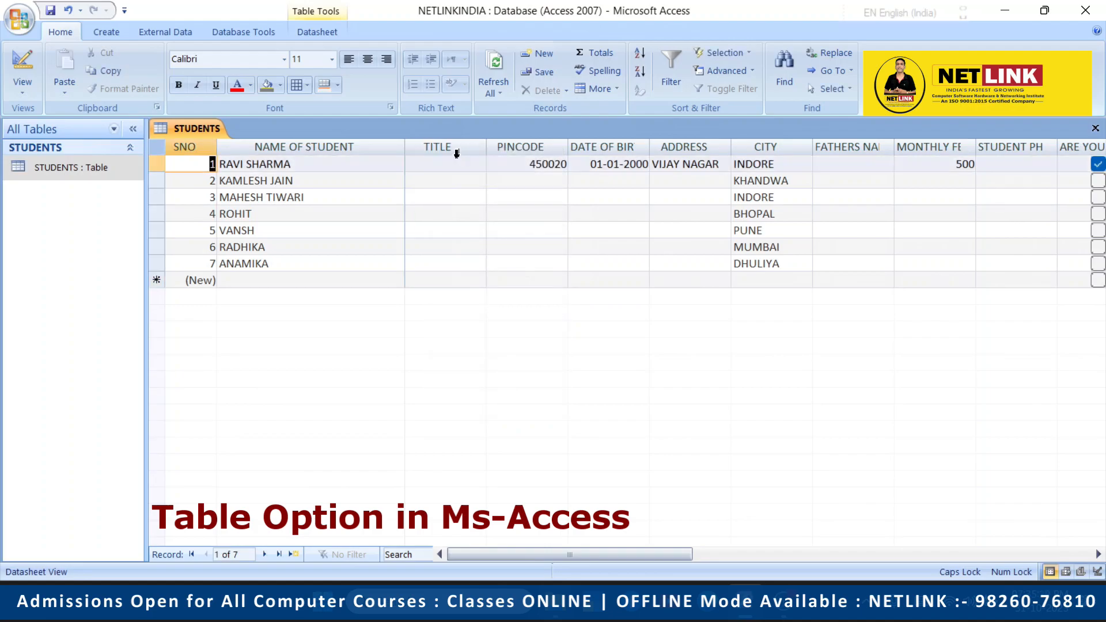
# Step: Close the STUDENTS datasheet and open the table in Design View to check the TITLE field in the field list
pyautogui.hotkey('ctrl', 'w')
pyautogui.click(482, 346)
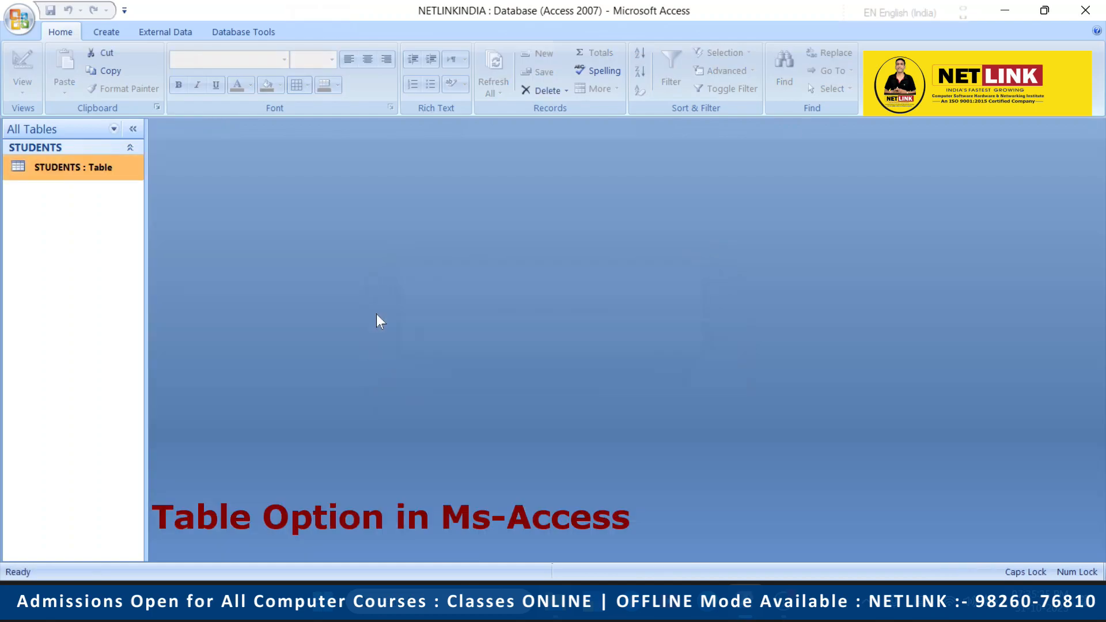
pyautogui.rightClick(61, 171)
pyautogui.click(103, 200)
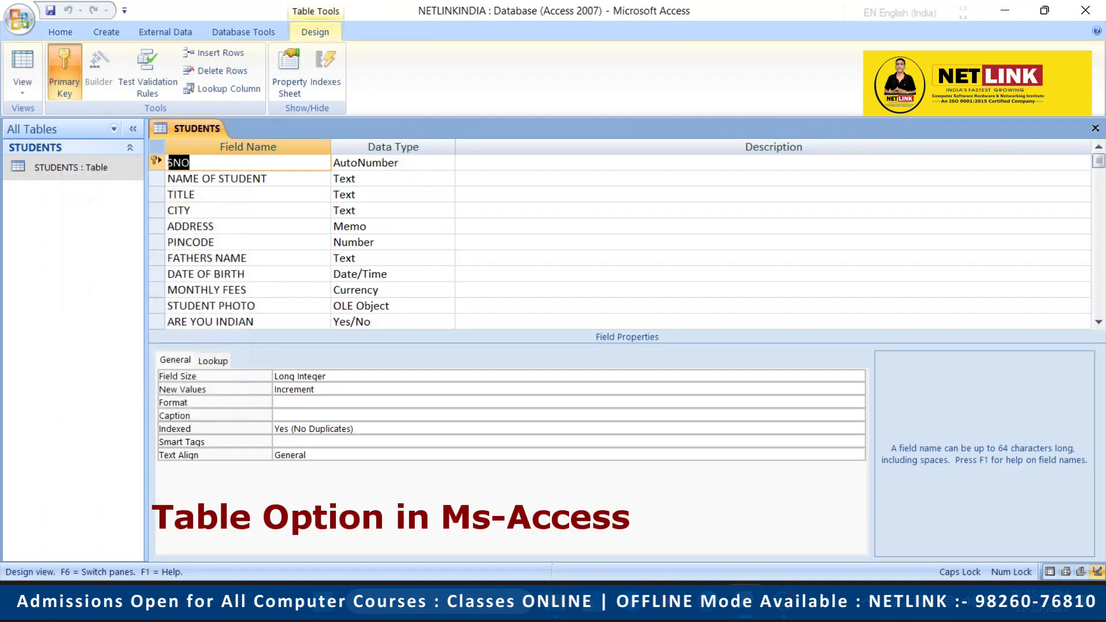
pyautogui.click(173, 194)
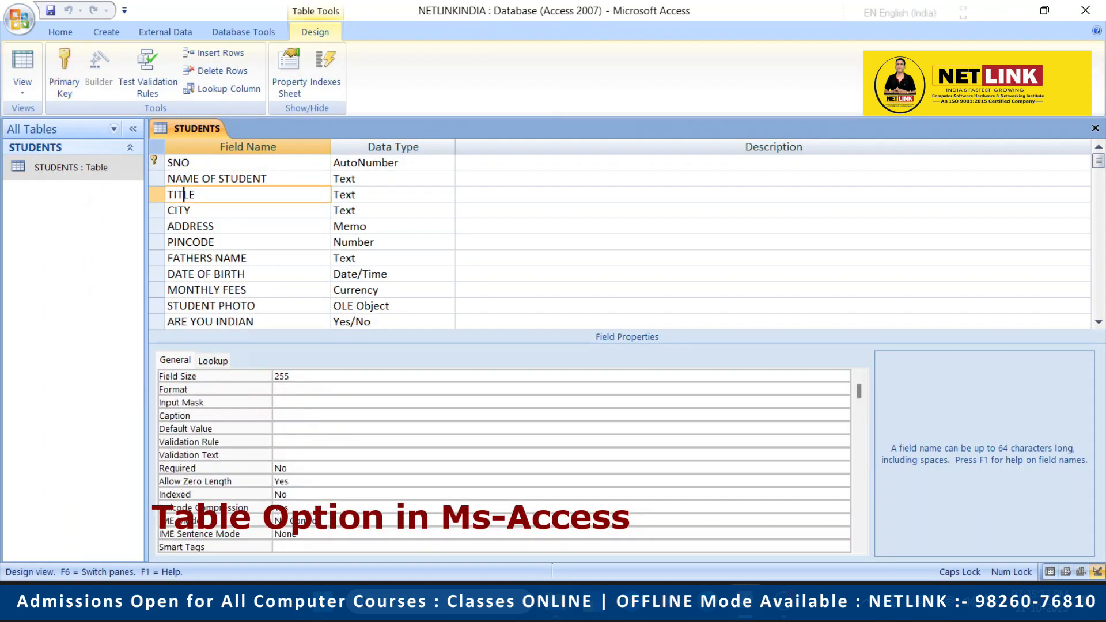
pyautogui.rightClick(91, 168)
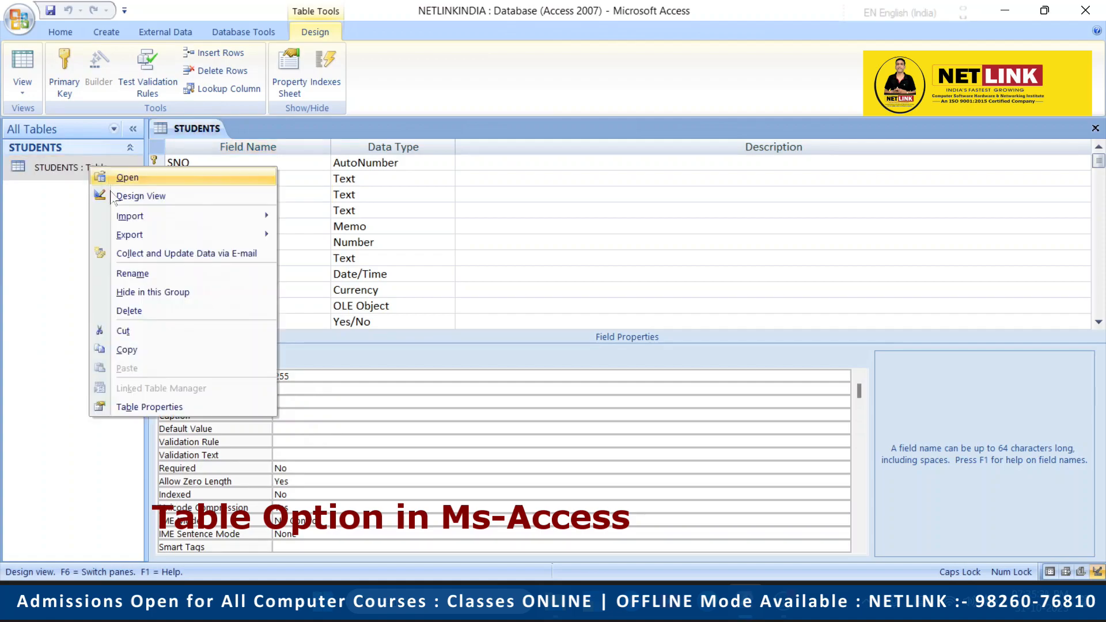
pyautogui.click(139, 198)
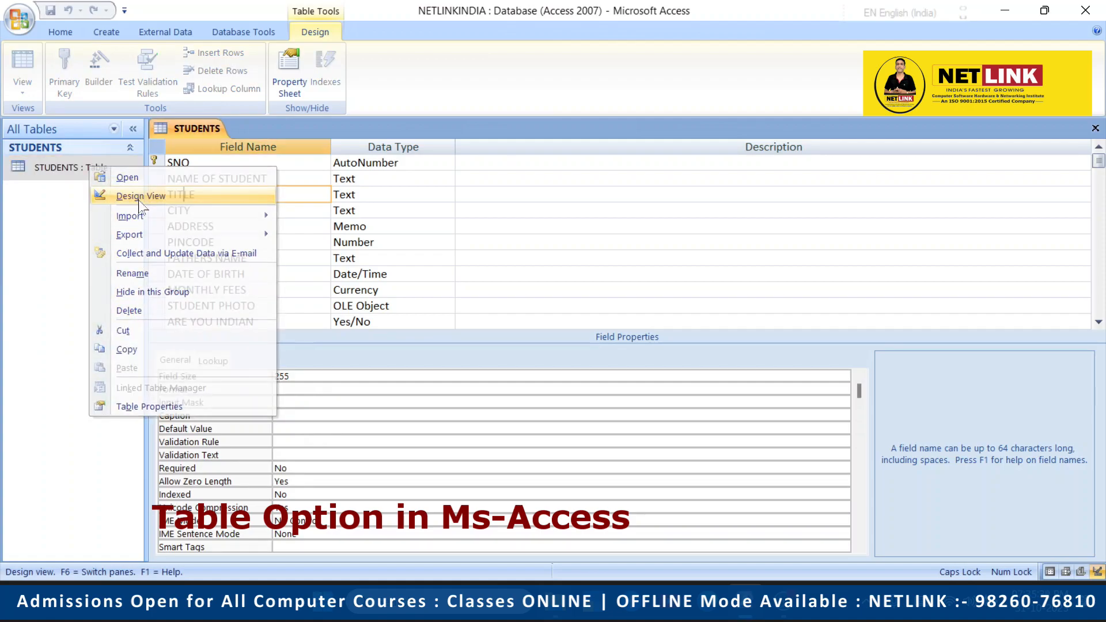
# Step: Reopen the STUDENTS table as a datasheet and delete the TITLE column, confirming the deletion
pyautogui.click(91, 167)
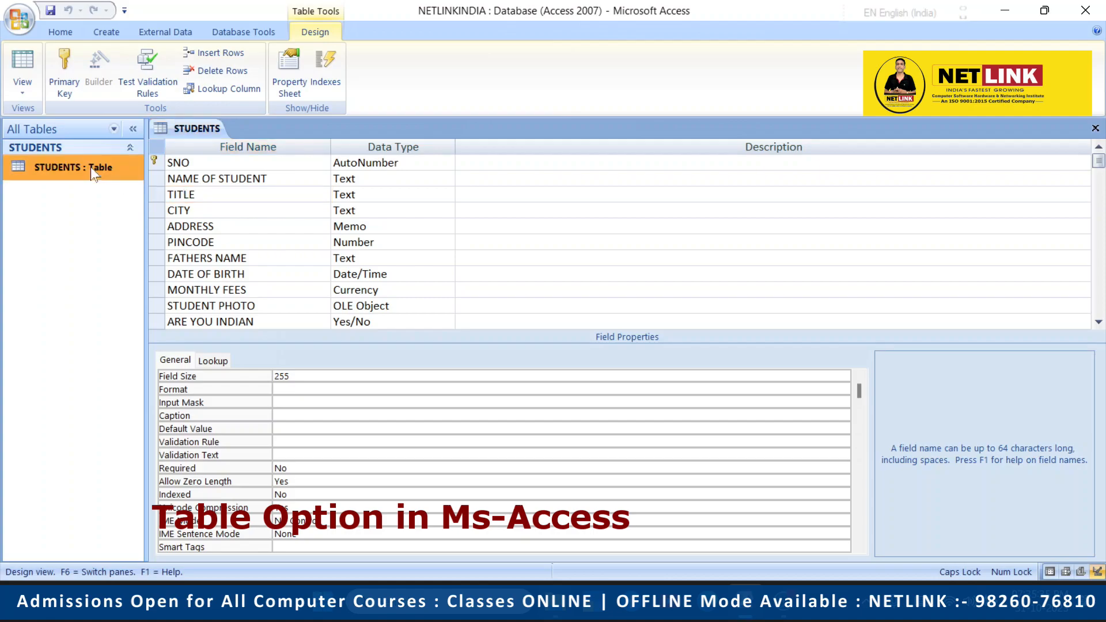
pyautogui.doubleClick(53, 164)
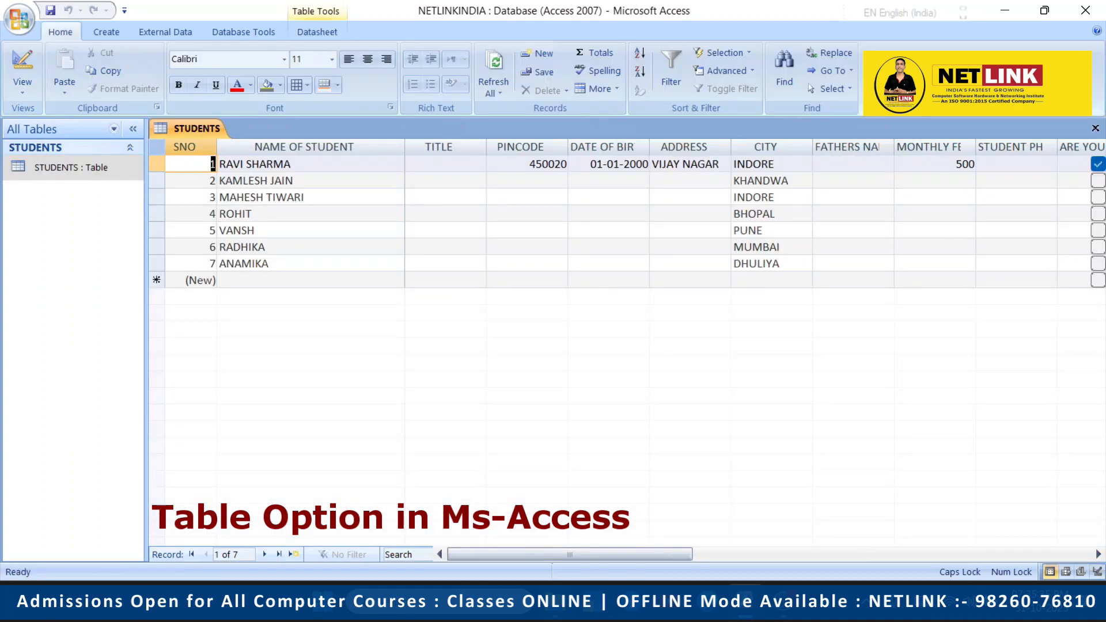
pyautogui.rightClick(428, 149)
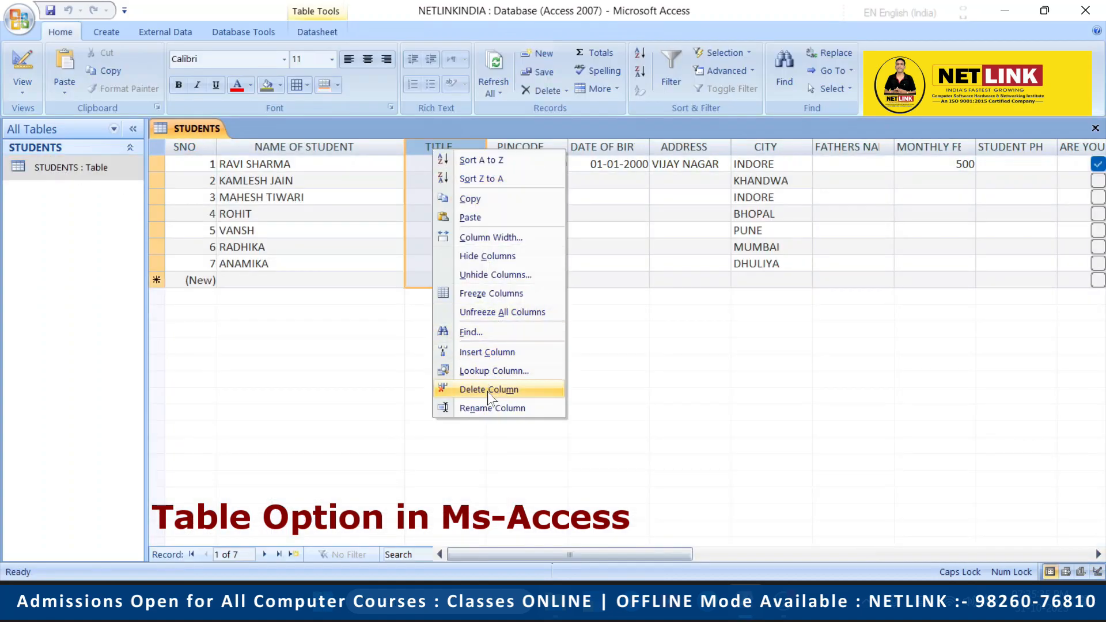
pyautogui.click(488, 389)
pyautogui.click(520, 346)
# Step: Start a lookup column before the PINCODE column and choose to type in its values in the Lookup Wizard
pyautogui.rightClick(436, 154)
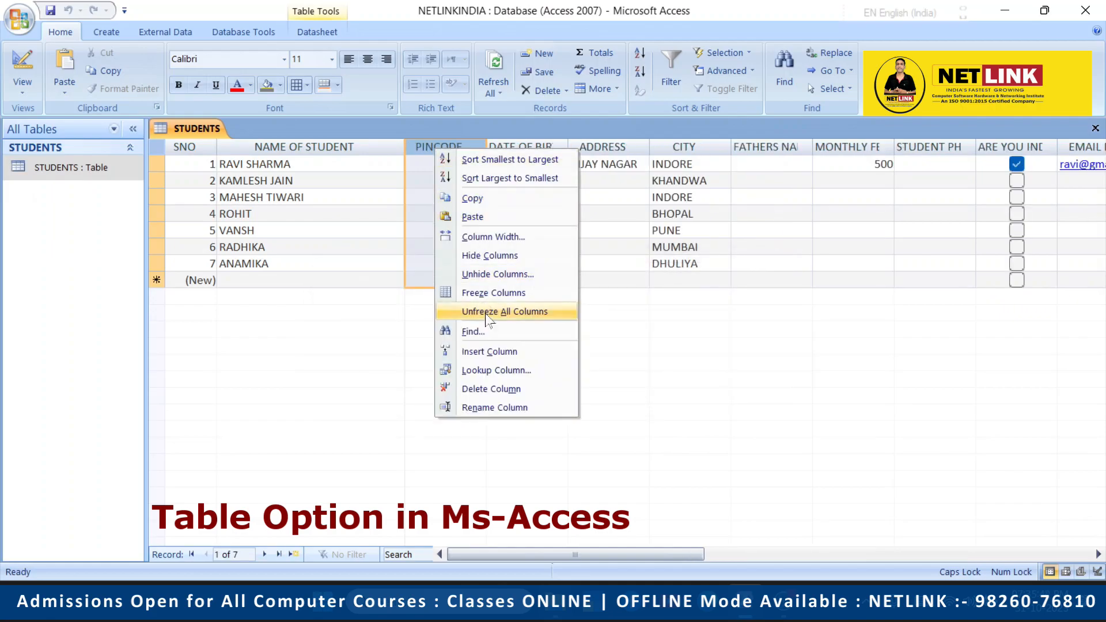
pyautogui.click(488, 370)
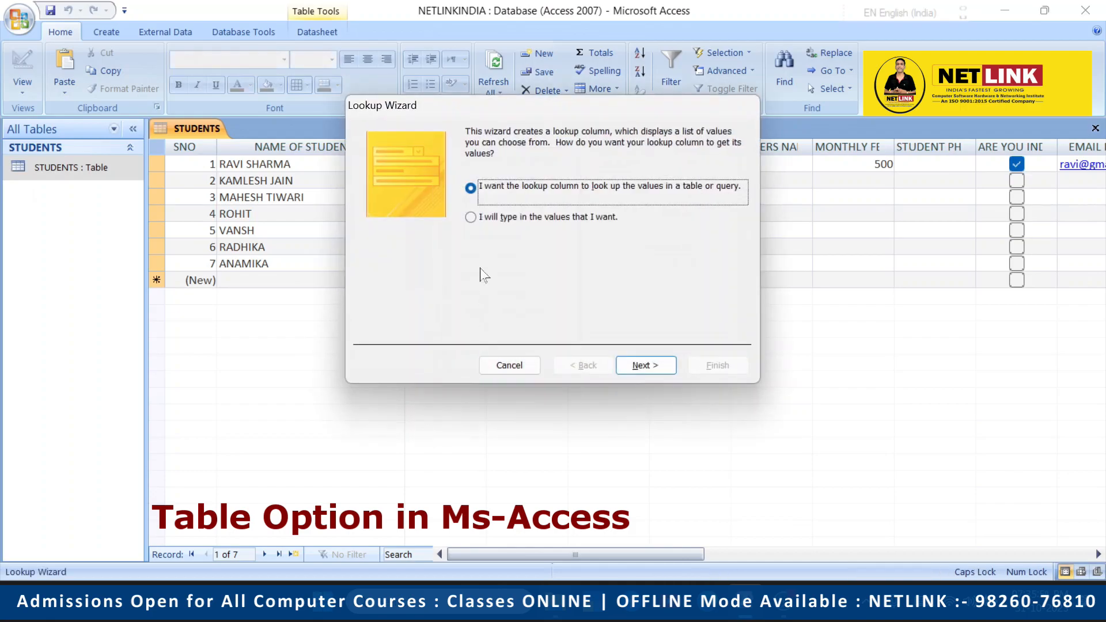
pyautogui.click(486, 219)
pyautogui.click(635, 367)
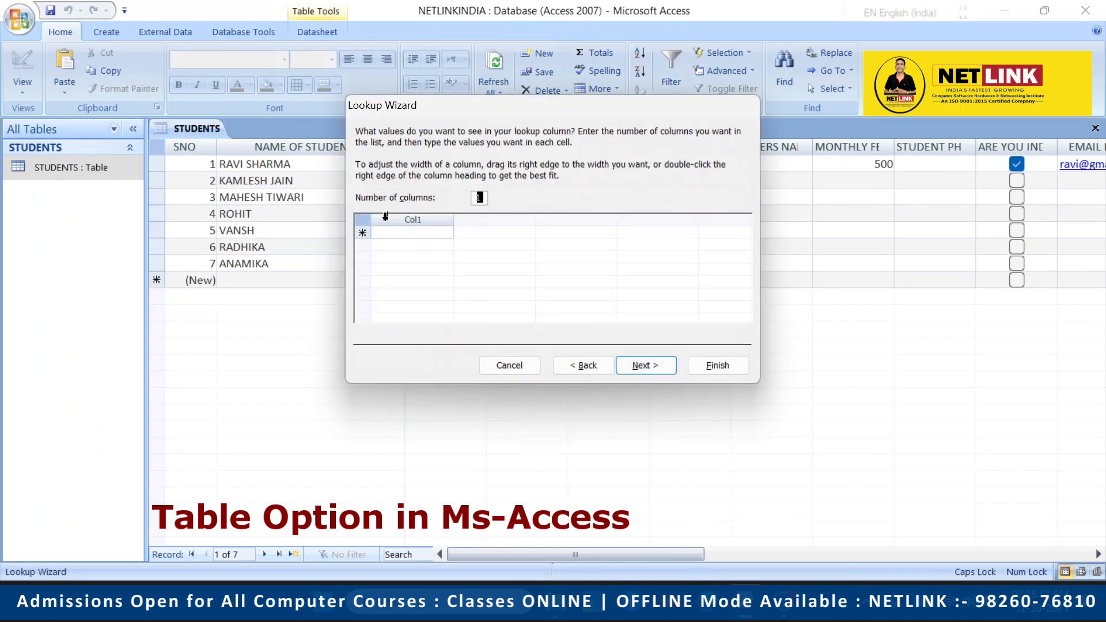
pyautogui.click(582, 364)
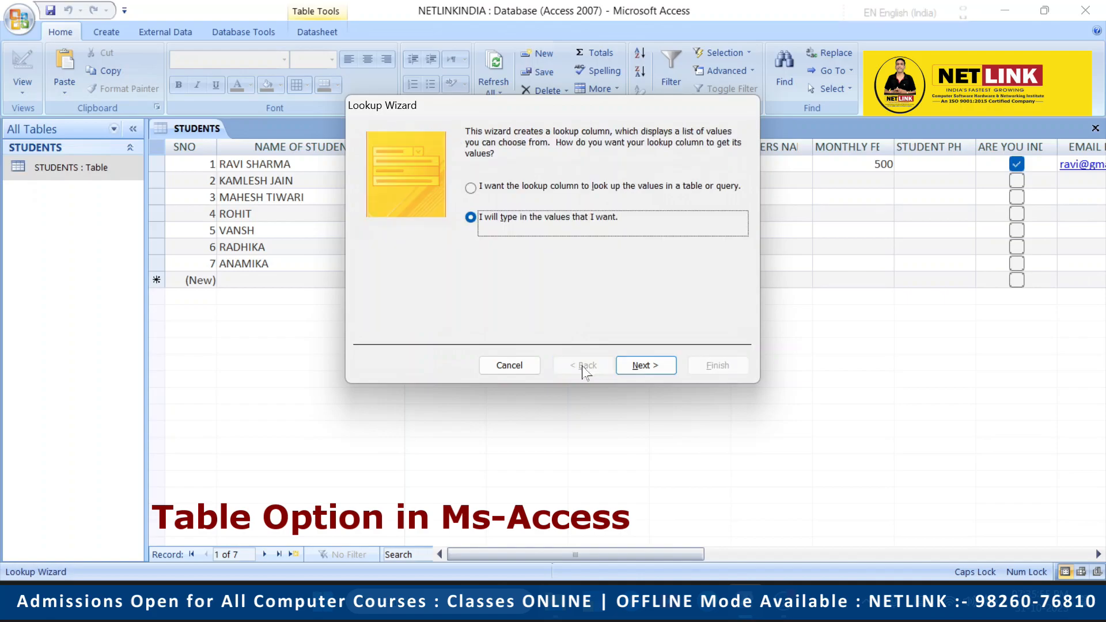
pyautogui.click(658, 373)
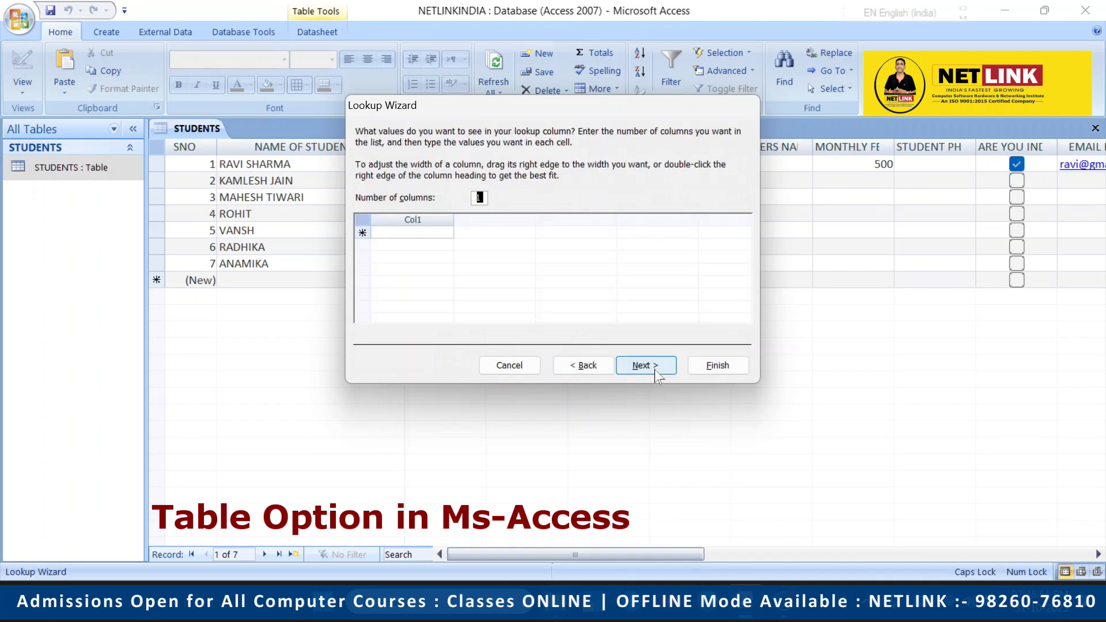
# Step: Enter 10TH, 12TH, GRADUATE and DIPLOMA as the values of the one-column lookup list
pyautogui.click(394, 231)
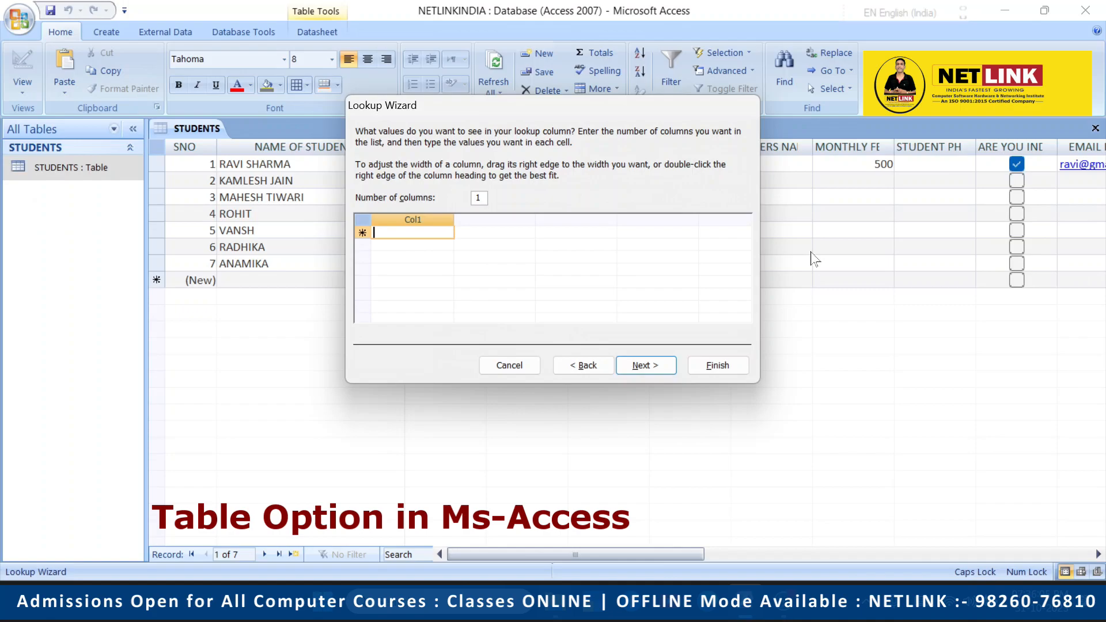
pyautogui.write('10TH')
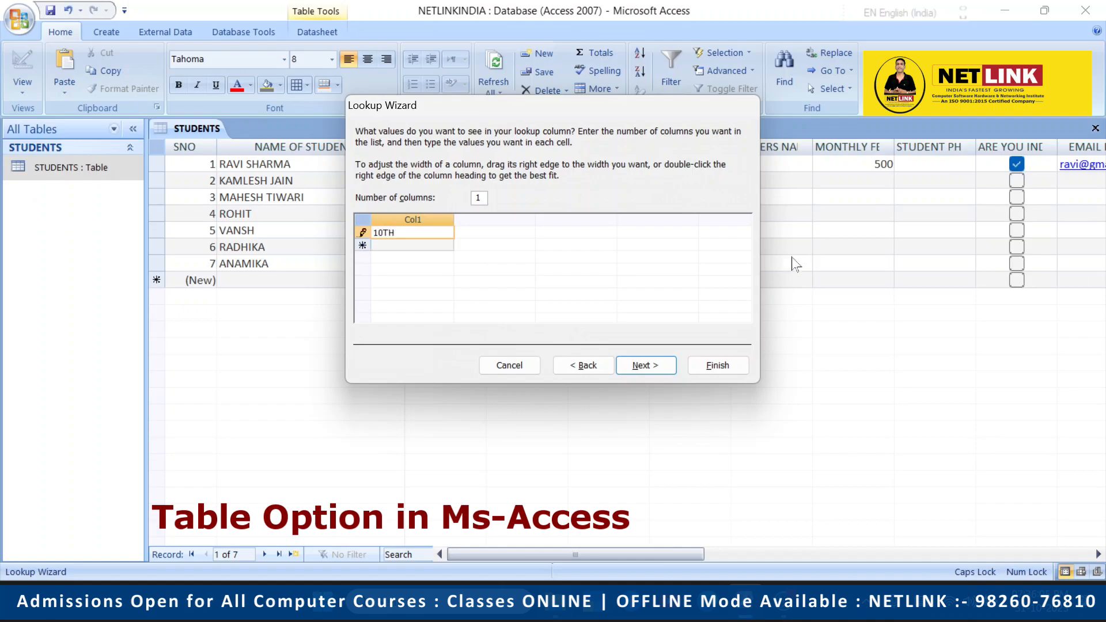
pyautogui.click(377, 245)
pyautogui.write('12TH')
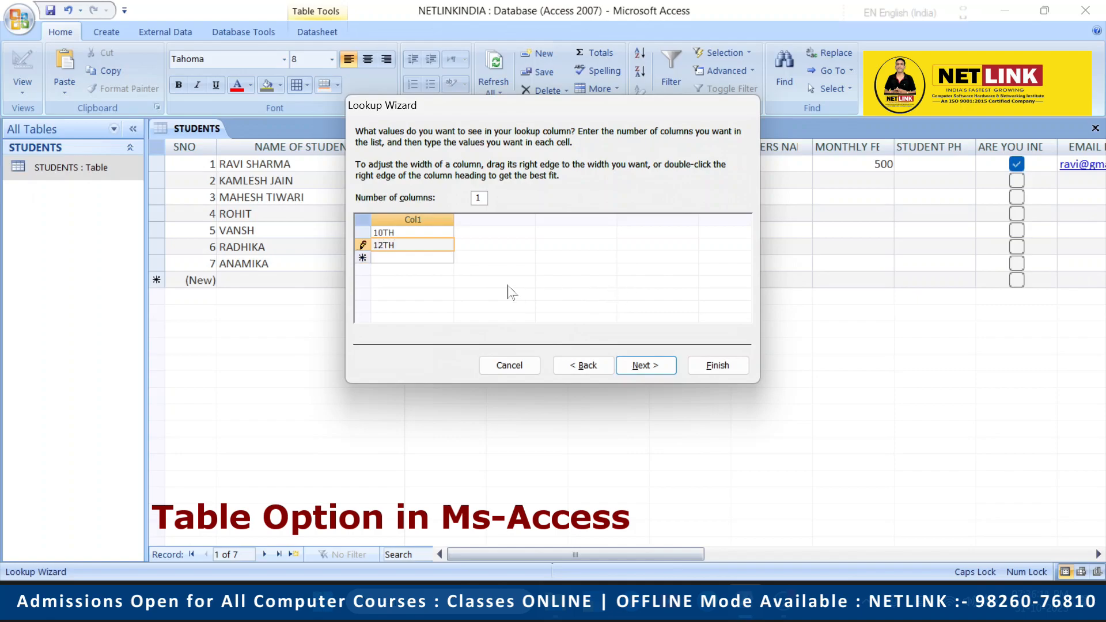
pyautogui.press('Return')
pyautogui.write('GRADUATE')
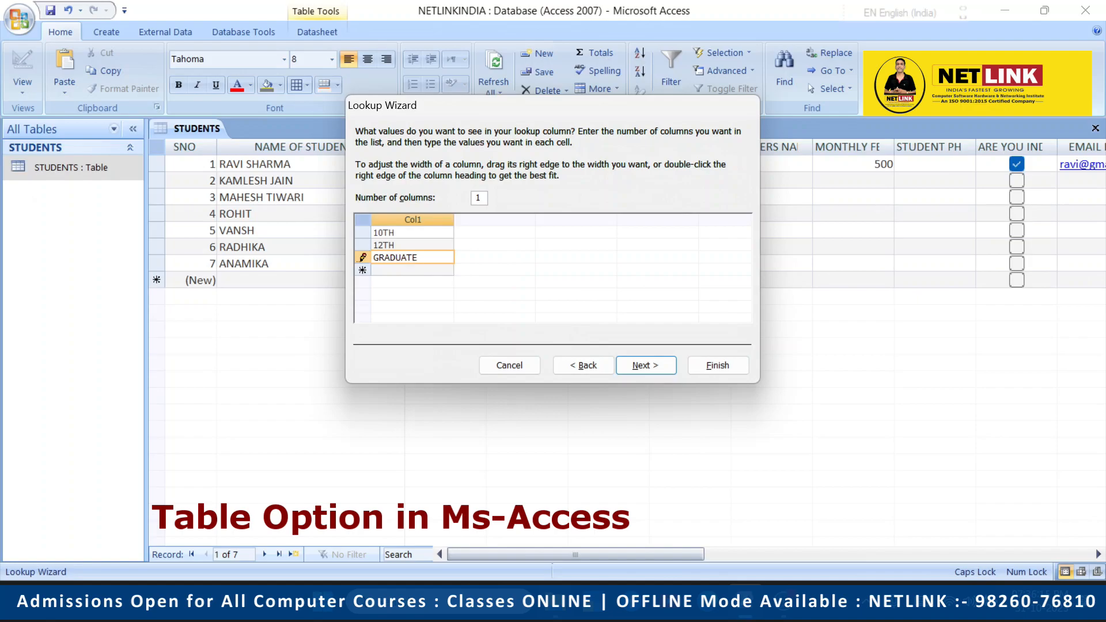
pyautogui.press('Return')
pyautogui.write('DIPLOMA')
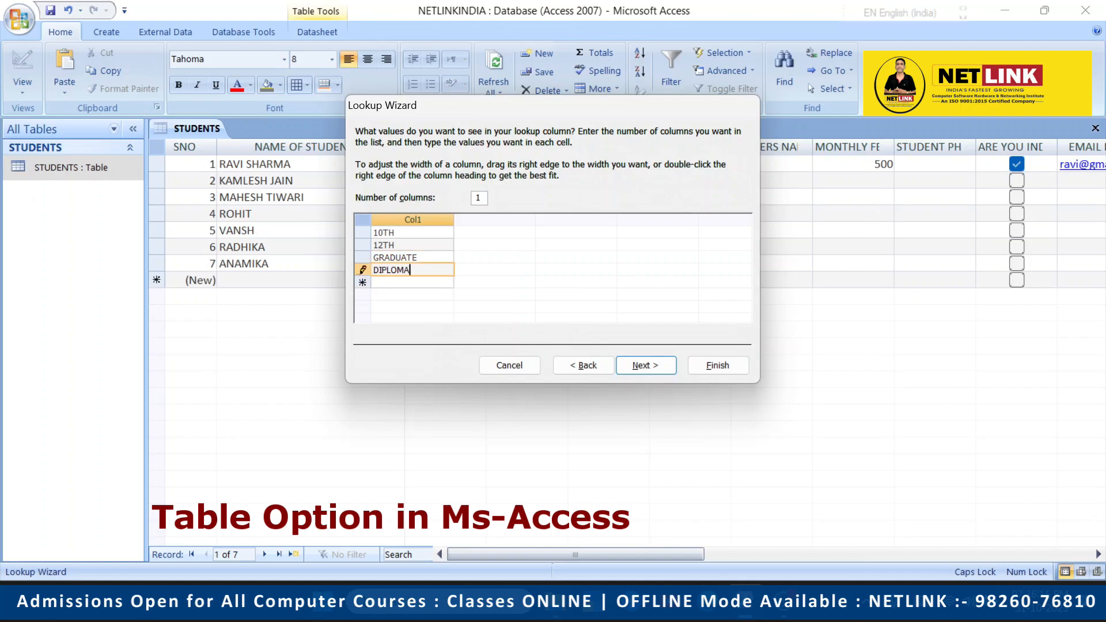
# Step: Label the lookup column EDUCATIONAL QUALIFICATION and finish the Lookup Wizard
pyautogui.click(645, 365)
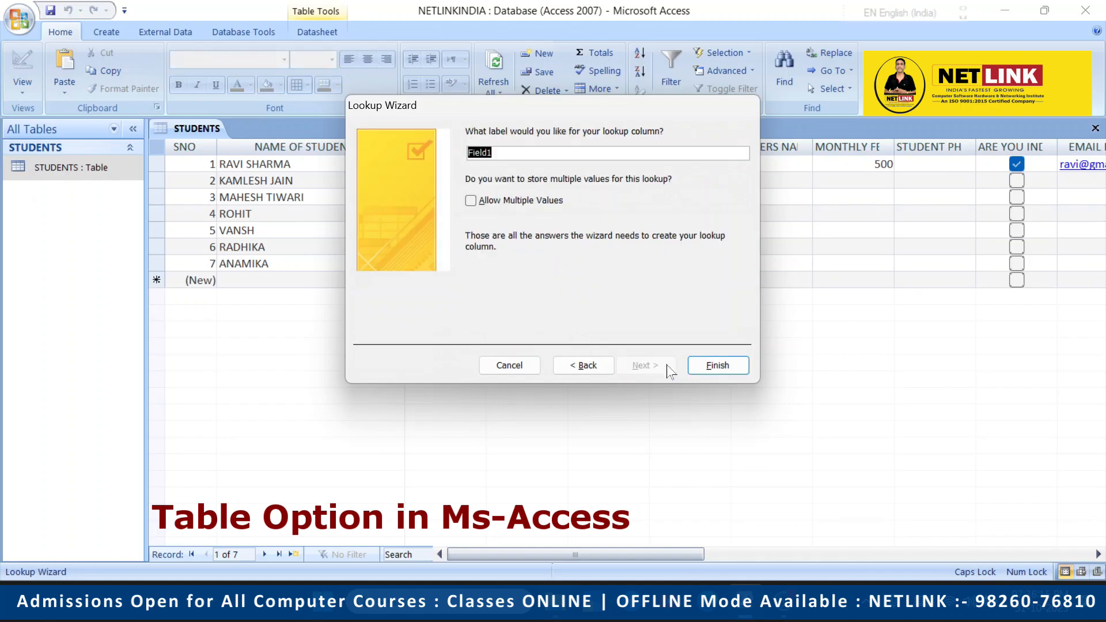
pyautogui.write('CLASS')
pyautogui.press('BackSpace')
pyautogui.press('BackSpace')
pyautogui.press('BackSpace')
pyautogui.press('BackSpace')
pyautogui.press('BackSpace')
pyautogui.write('EDUCATIONAL QUALIFI')
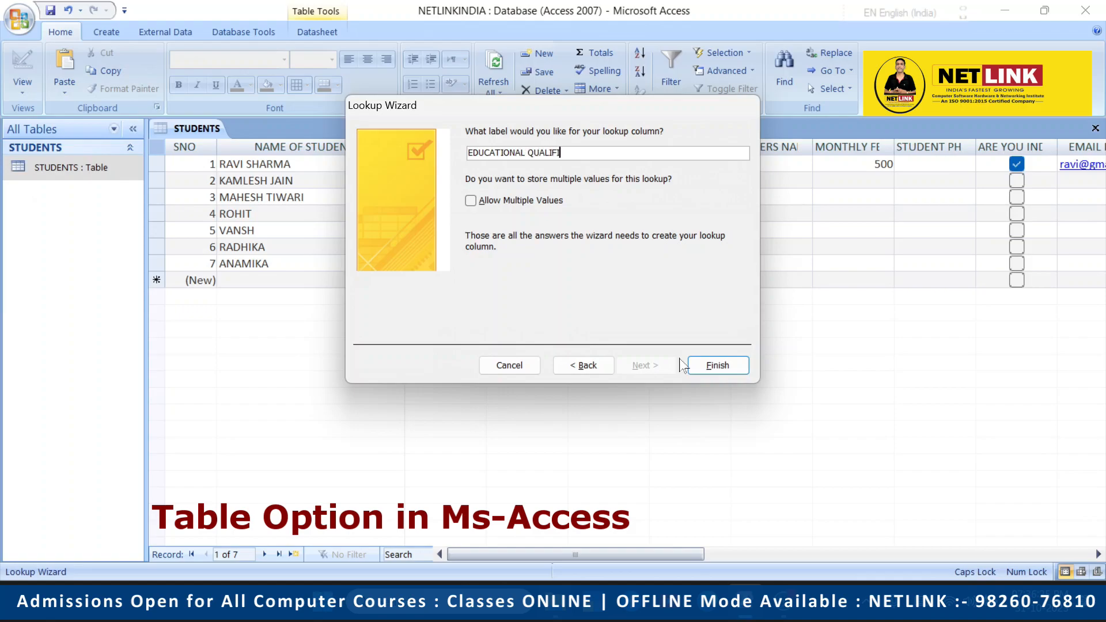
pyautogui.write('CATION')
pyautogui.click(714, 365)
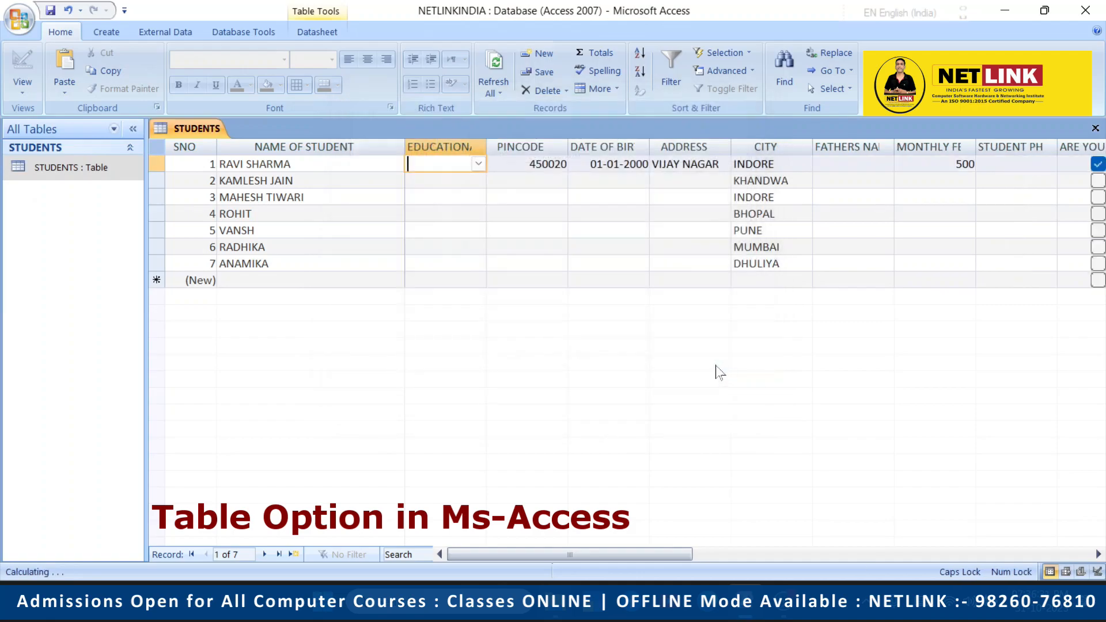
# Step: Choose 10TH for record 1 and 12TH for record 2 in the educational qualification lookup column
pyautogui.click(478, 165)
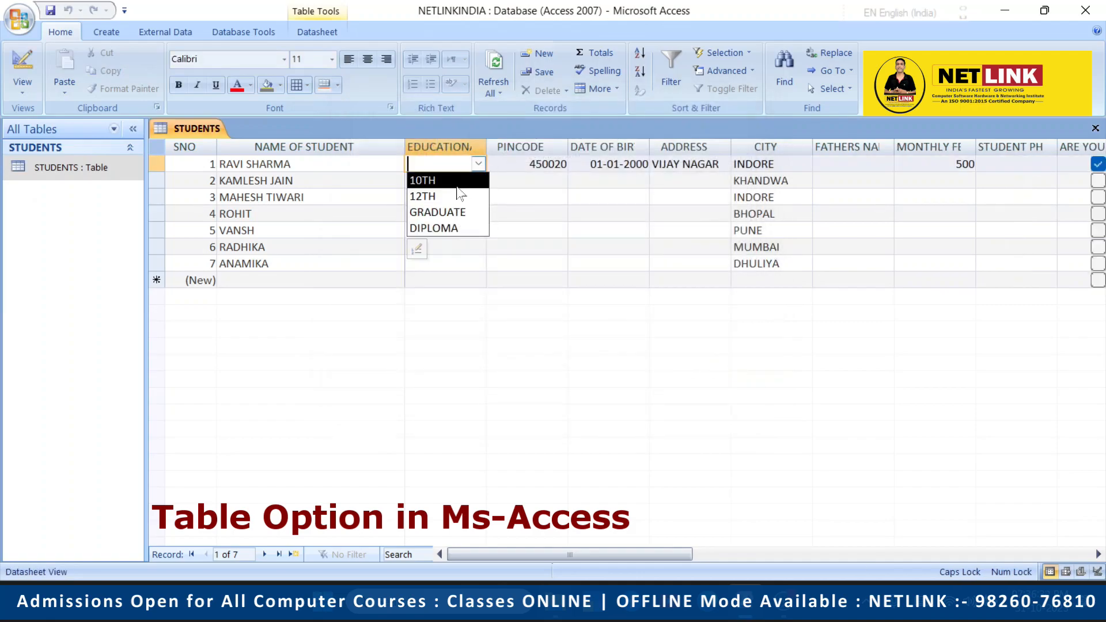
pyautogui.click(456, 184)
pyautogui.click(454, 182)
pyautogui.click(478, 180)
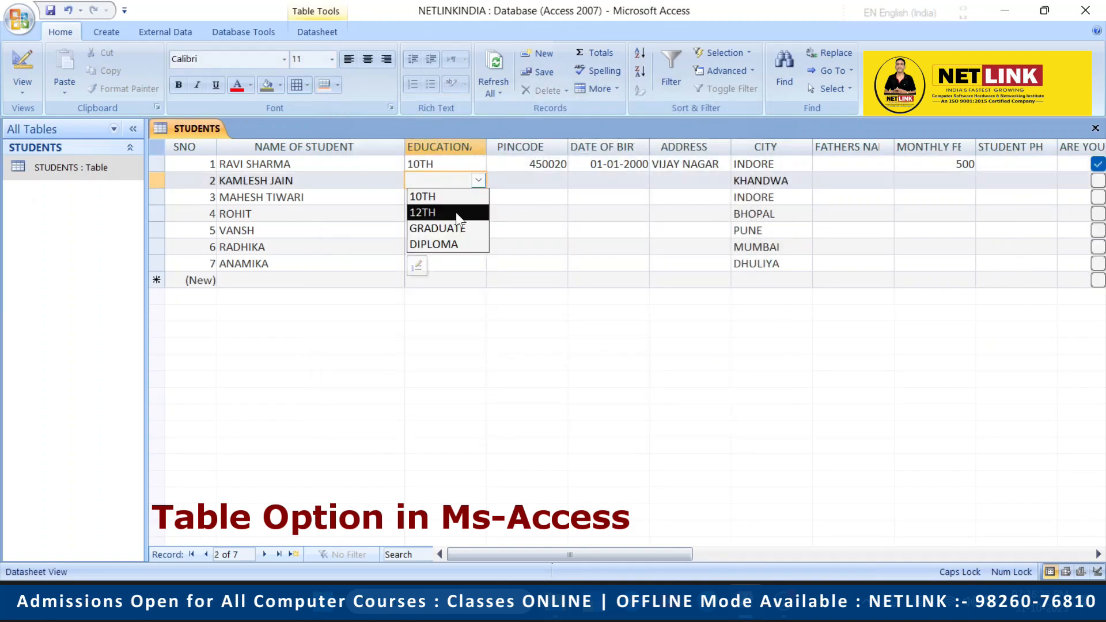
pyautogui.click(441, 210)
# Step: Open the name of the ADDRESS column for renaming and leave the edit
pyautogui.rightClick(468, 149)
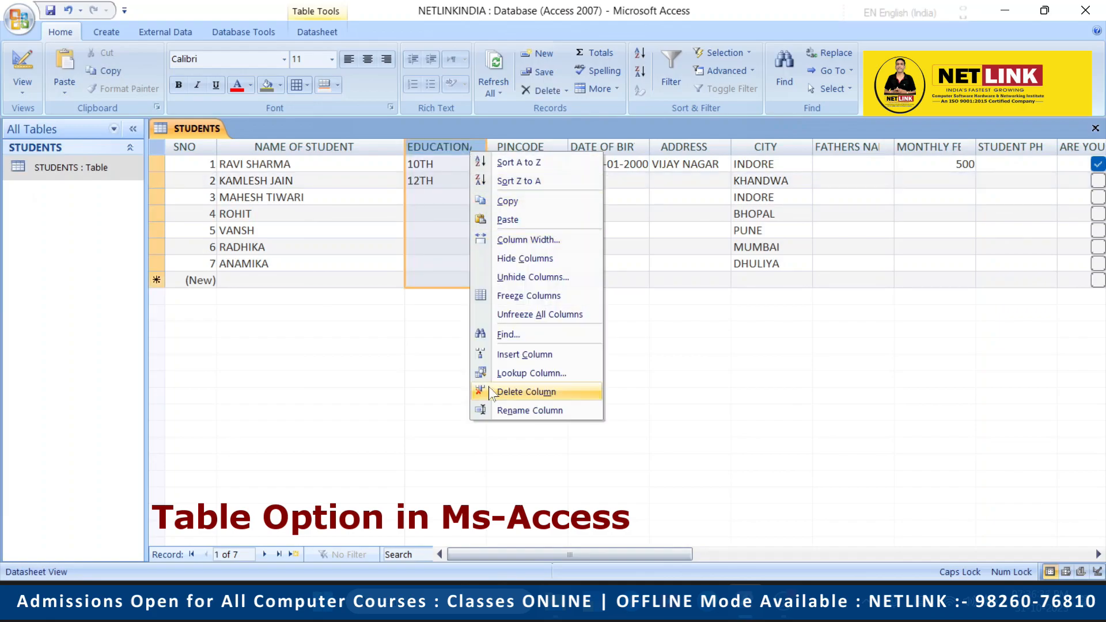
pyautogui.click(659, 387)
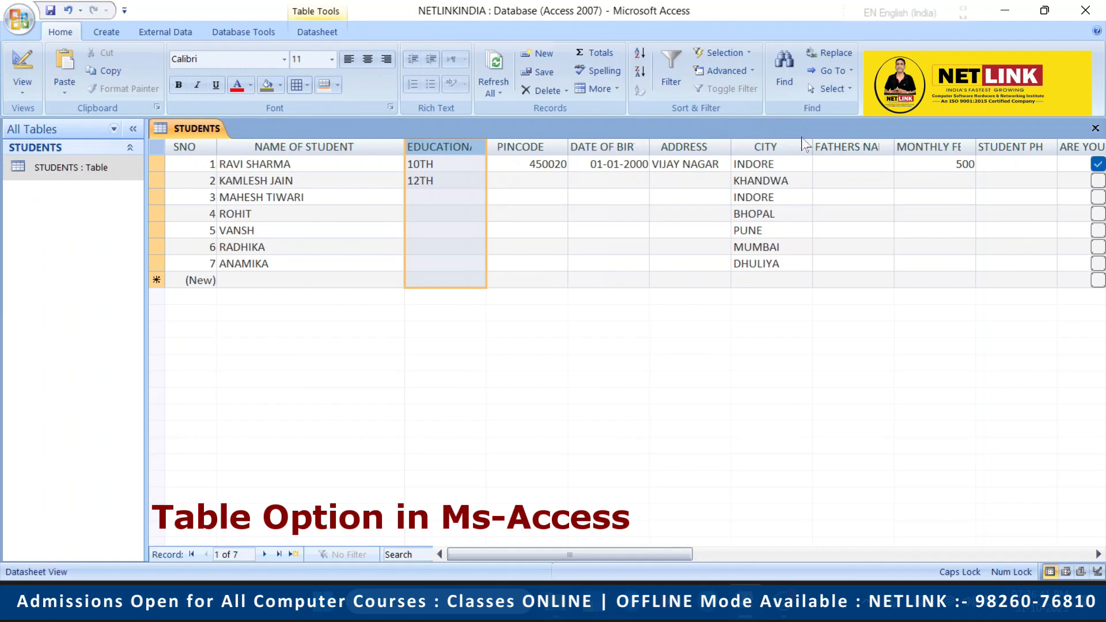
pyautogui.rightClick(697, 147)
pyautogui.click(747, 406)
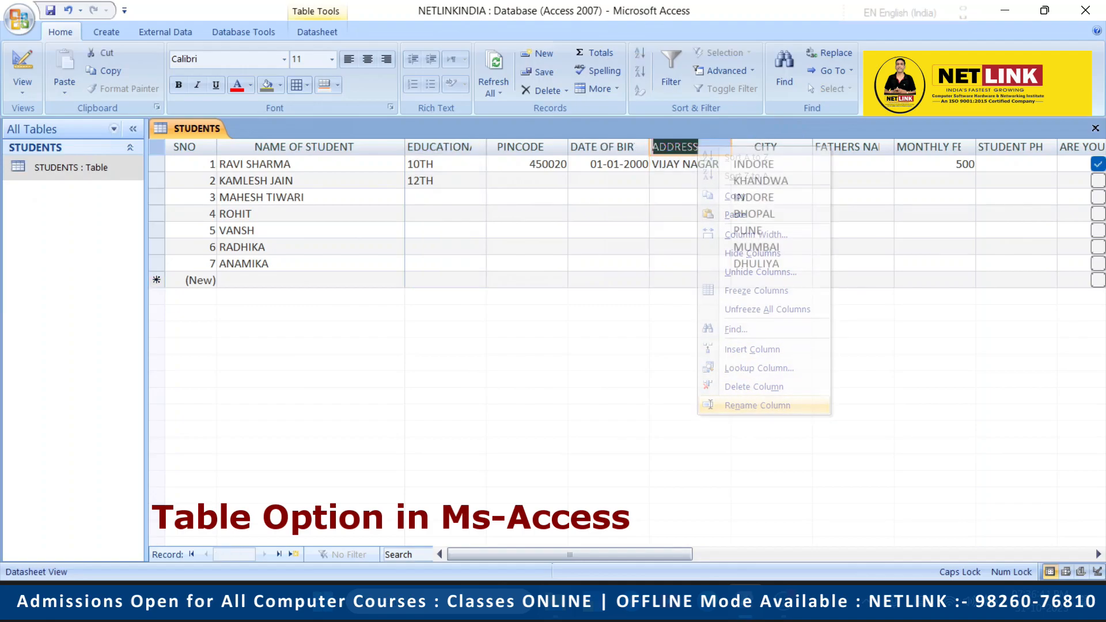
pyautogui.click(691, 230)
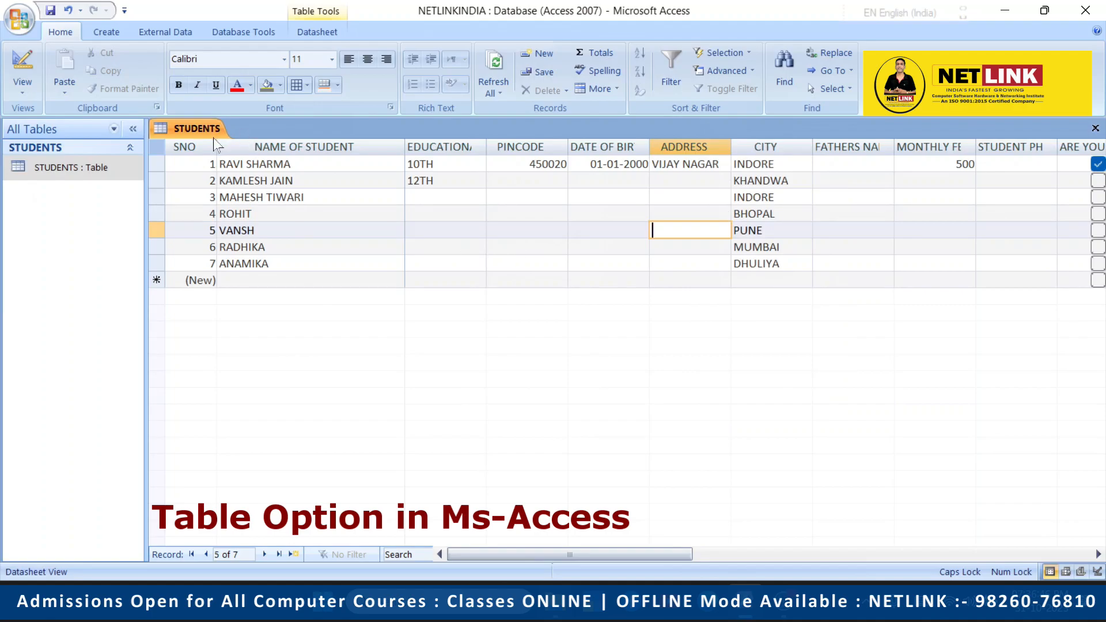
pyautogui.rightClick(240, 148)
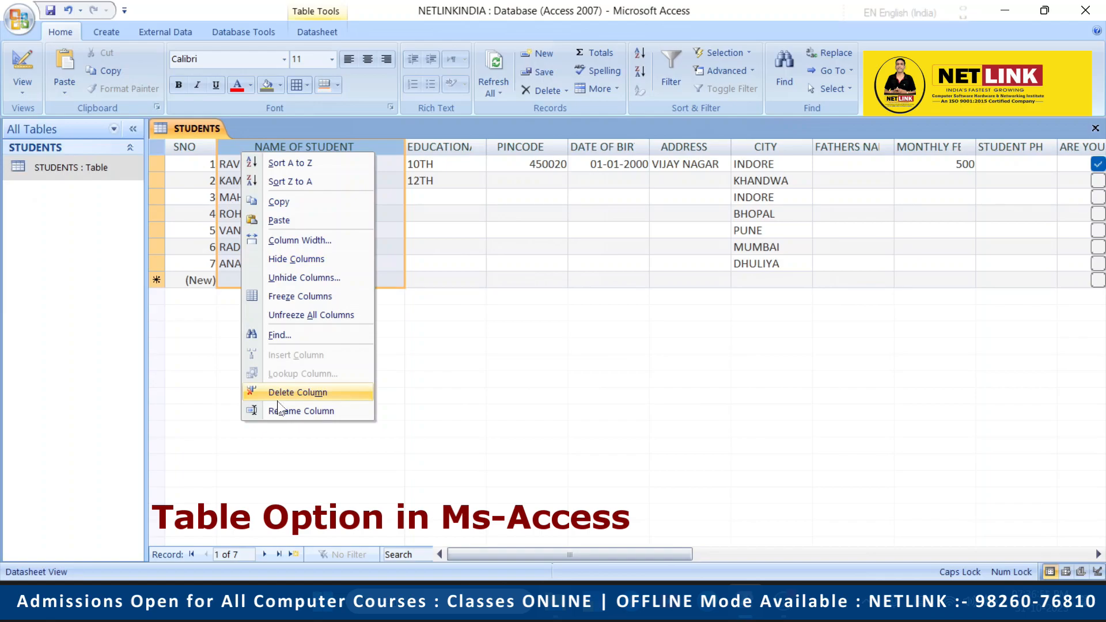
pyautogui.click(590, 341)
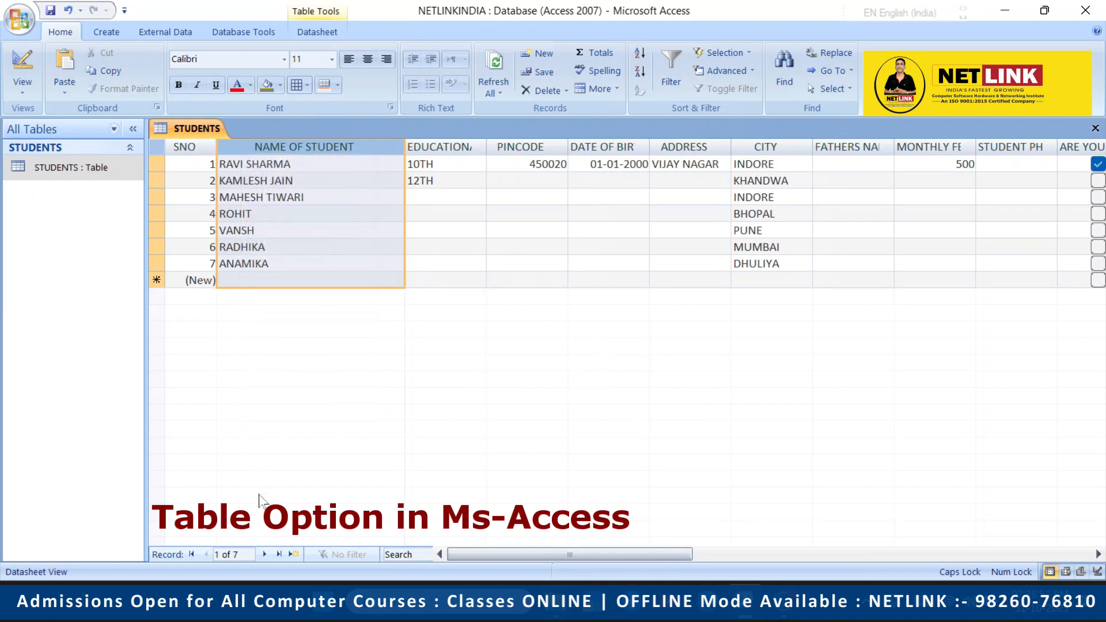
pyautogui.doubleClick(262, 556)
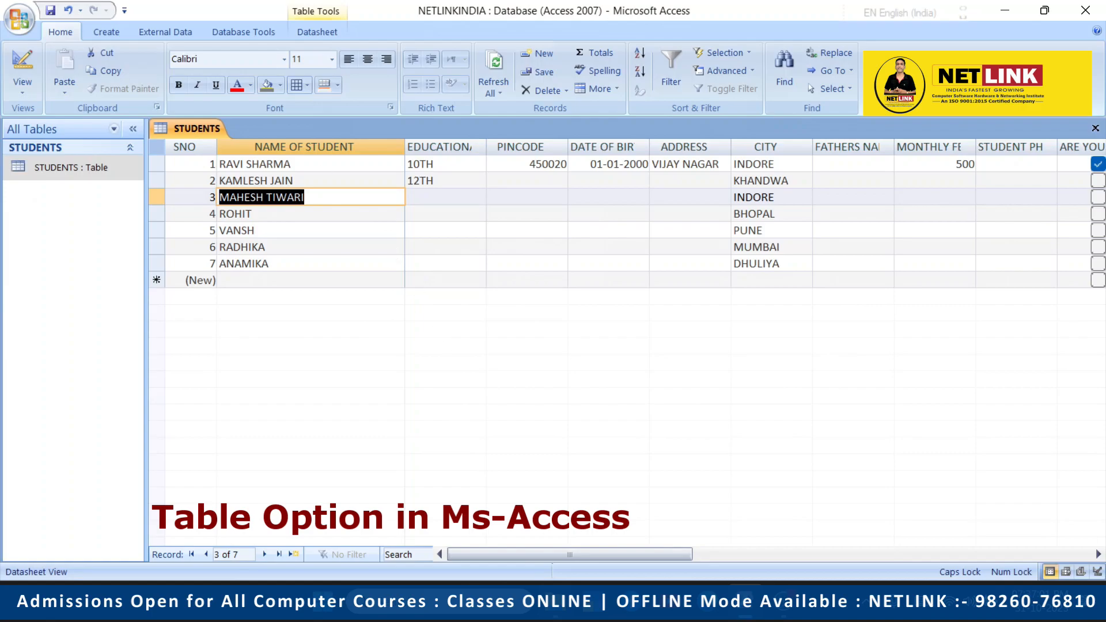
pyautogui.rightClick(318, 148)
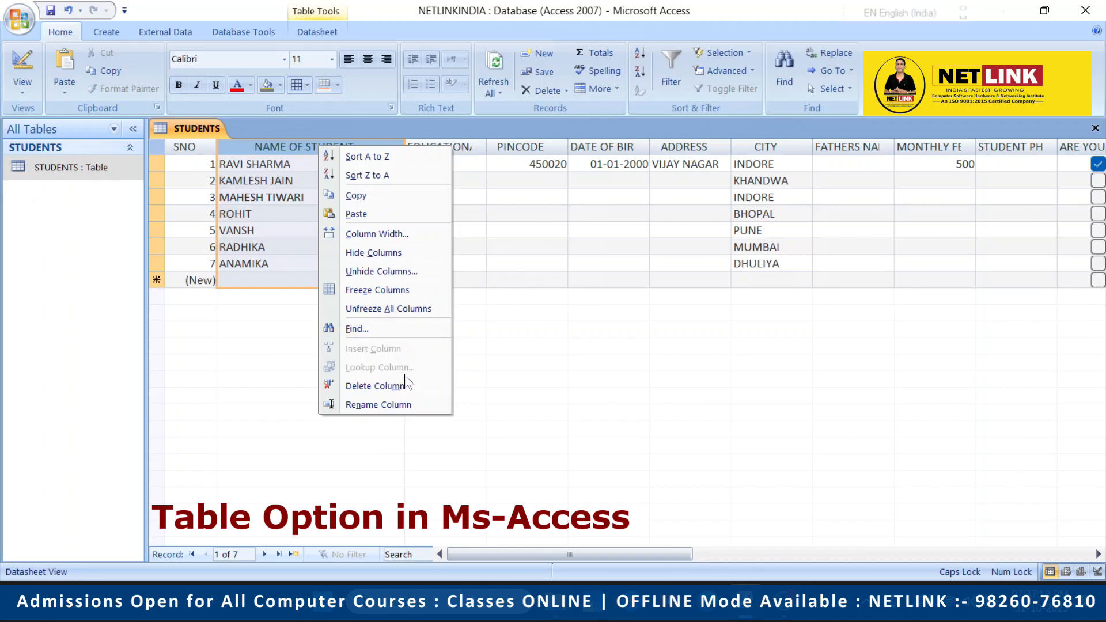
pyautogui.click(630, 377)
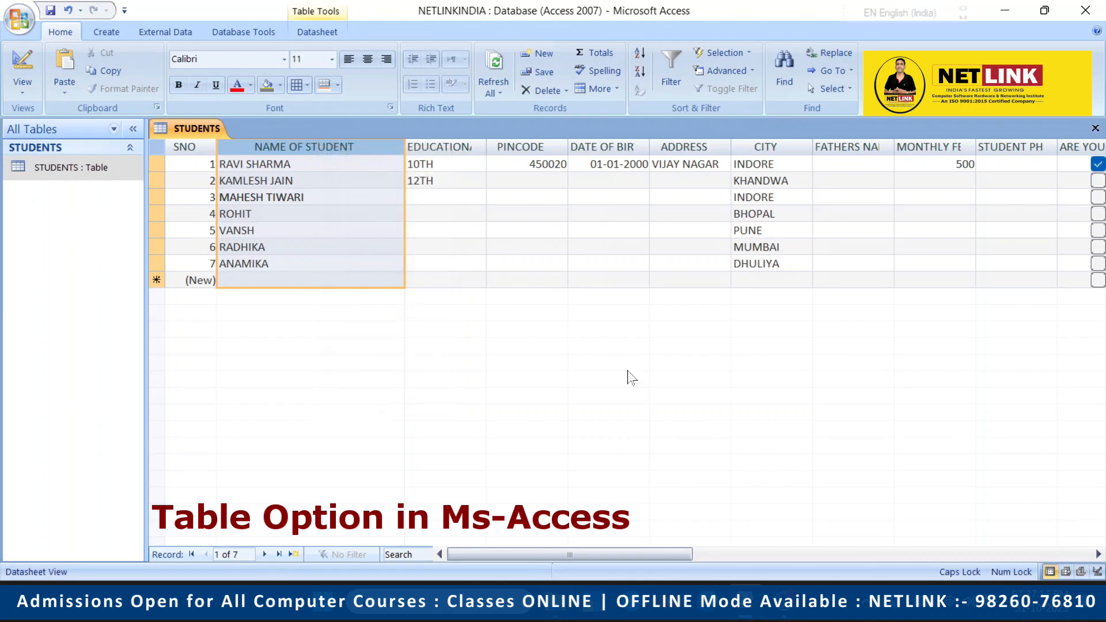